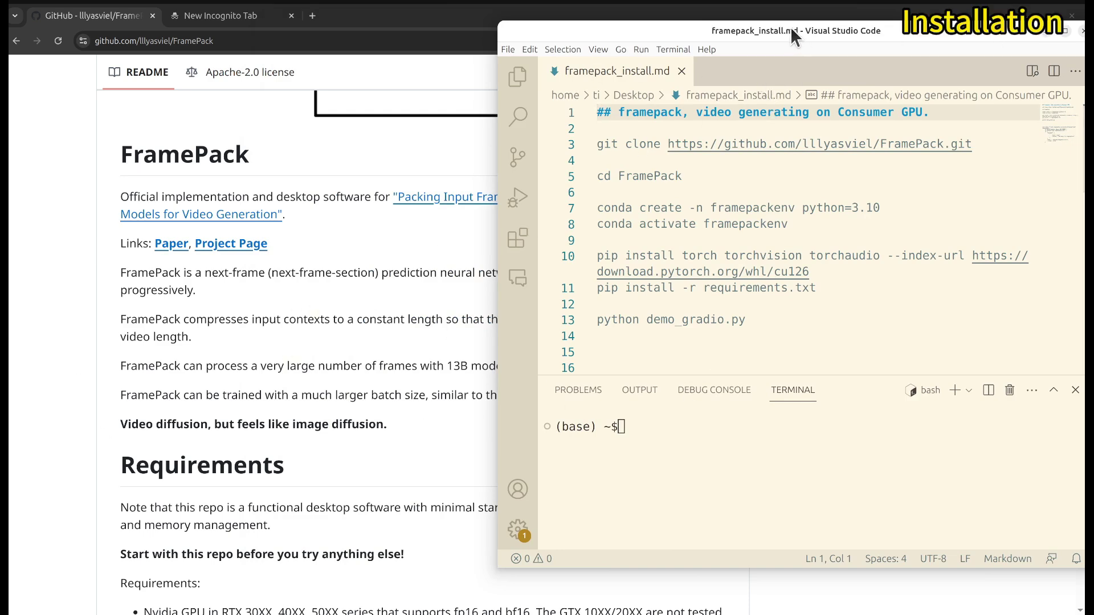
- Paste line 3's git clone command into the terminal, then cancel it
left_click_drag(792, 29, 304, 18)
left_click_drag(330, 364, 335, 344)
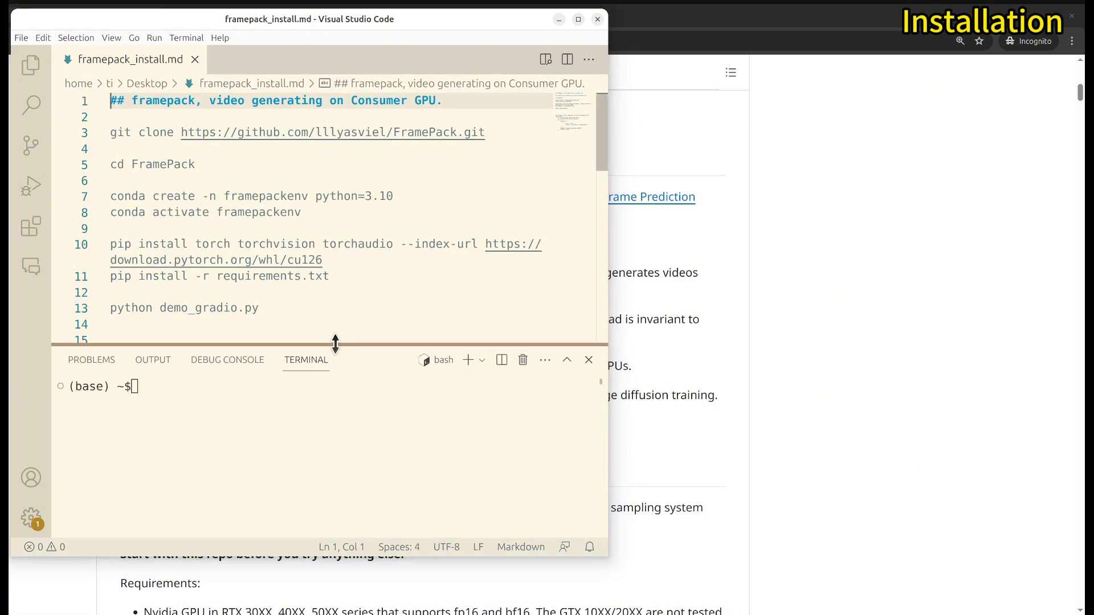
left_click_drag(489, 132, 91, 127)
key("ctrl+c")
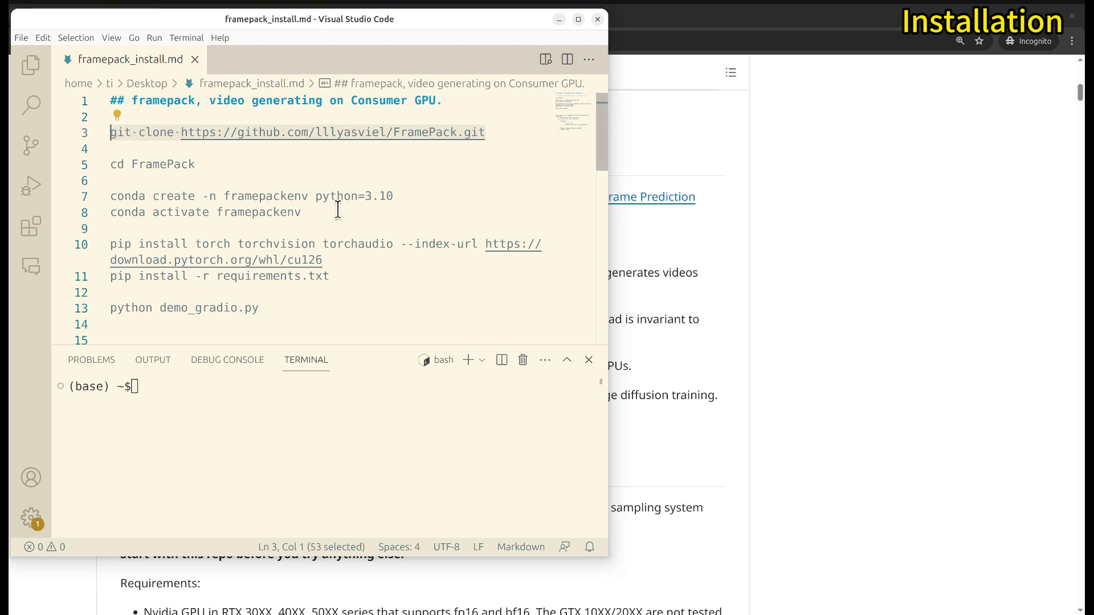
left_click(250, 406)
key("ctrl+shift+v")
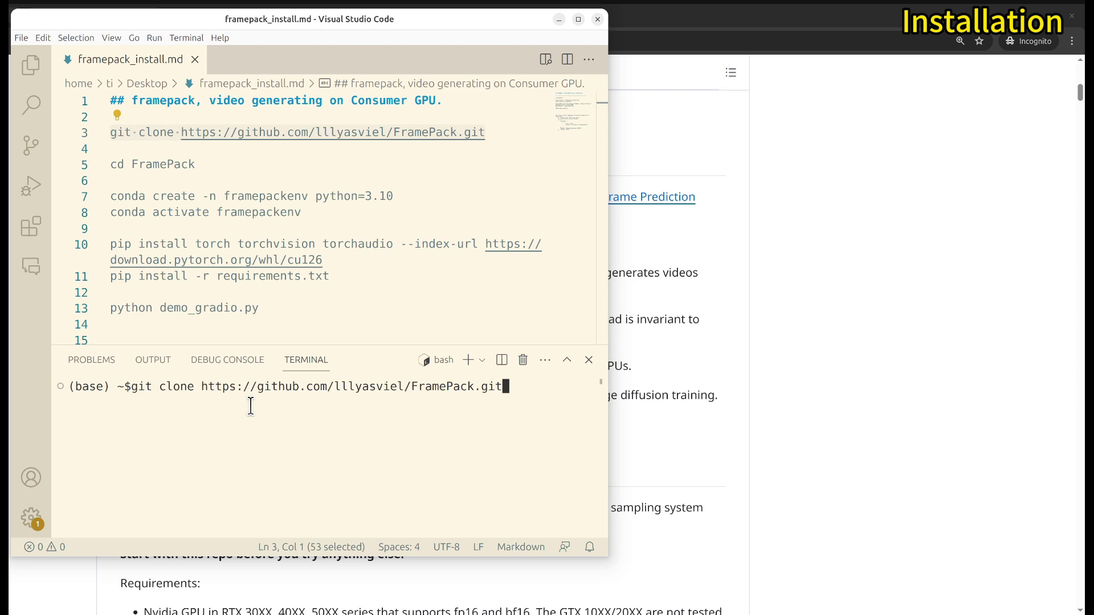
key("ctrl+c")
- Change into Projects001/FramePack and clear the terminal
type("cd Projects001/")
key("Return")
type("cd ")
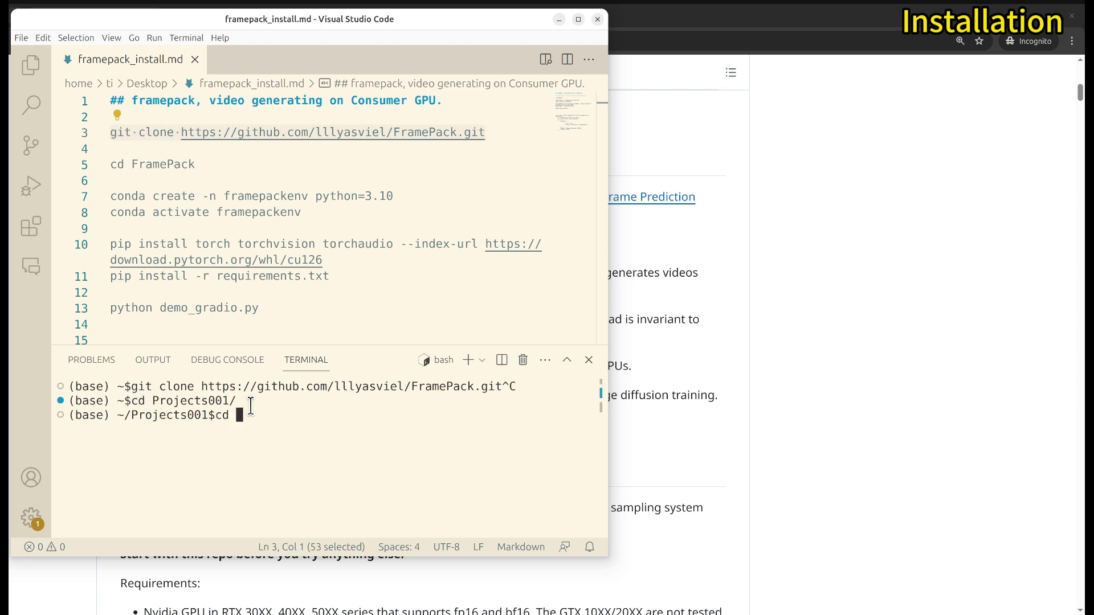
type("FramePack/")
key("Return")
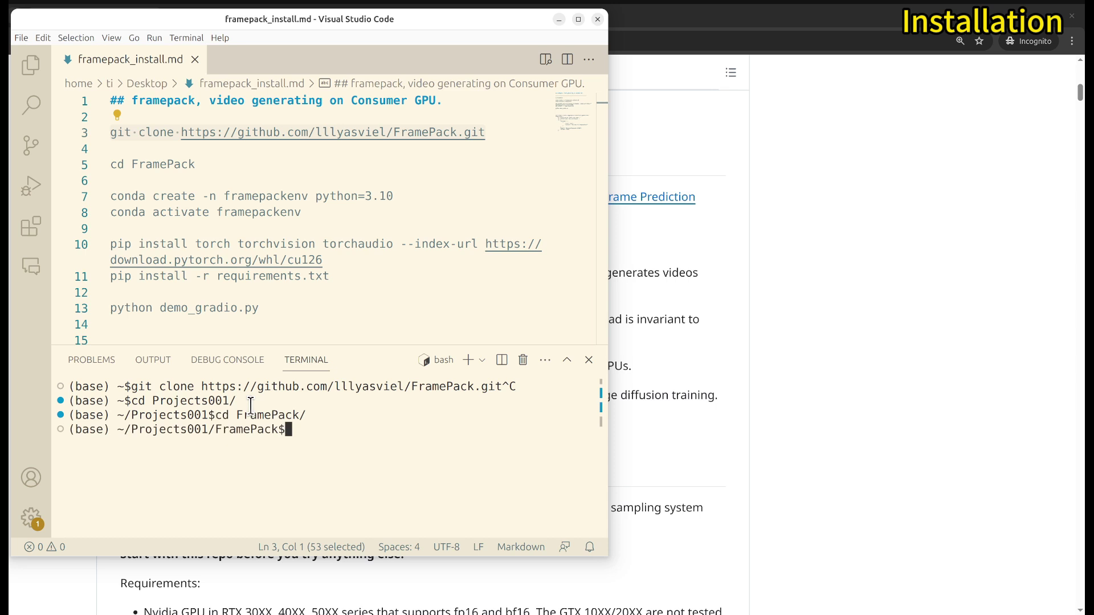
key("ctrl+l")
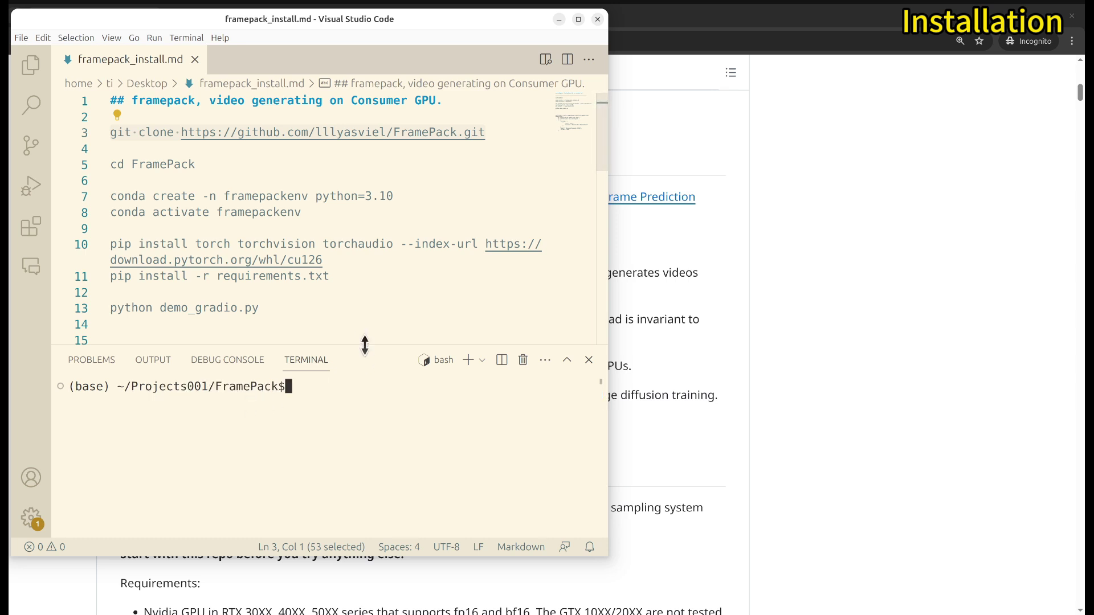
left_click_drag(364, 346, 396, 225)
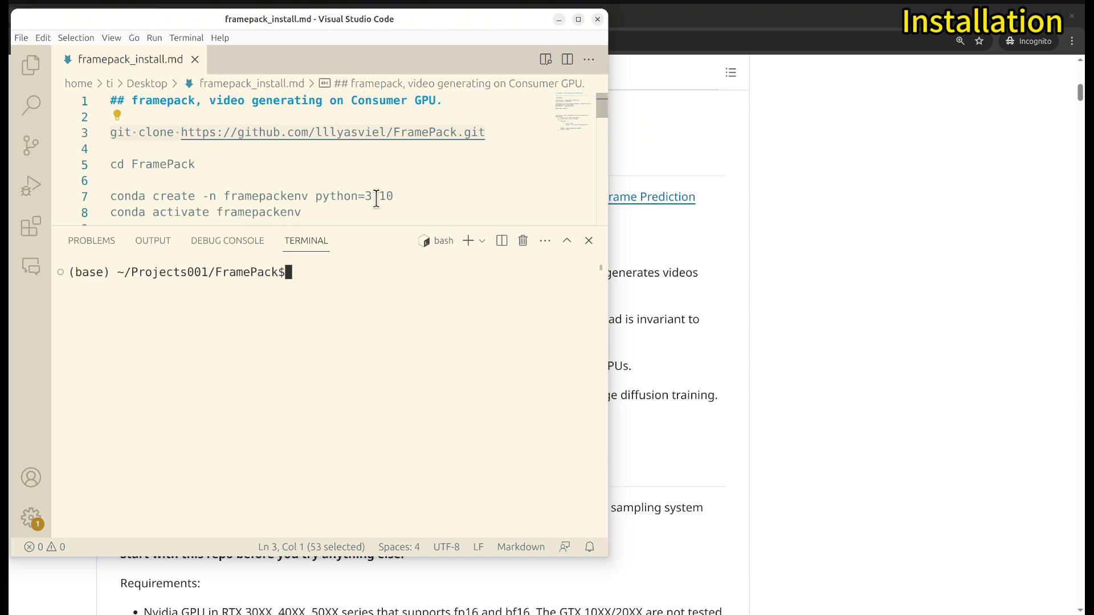
- Paste line 7's conda create command with -y into the terminal, then cancel it
left_click_drag(393, 196, 81, 191)
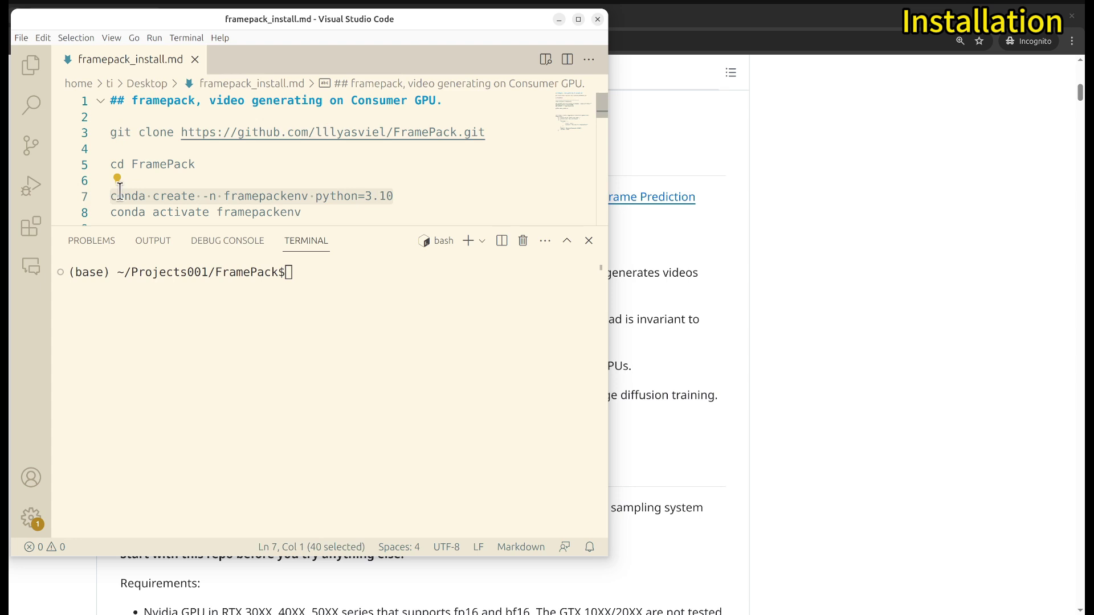
left_click(306, 272)
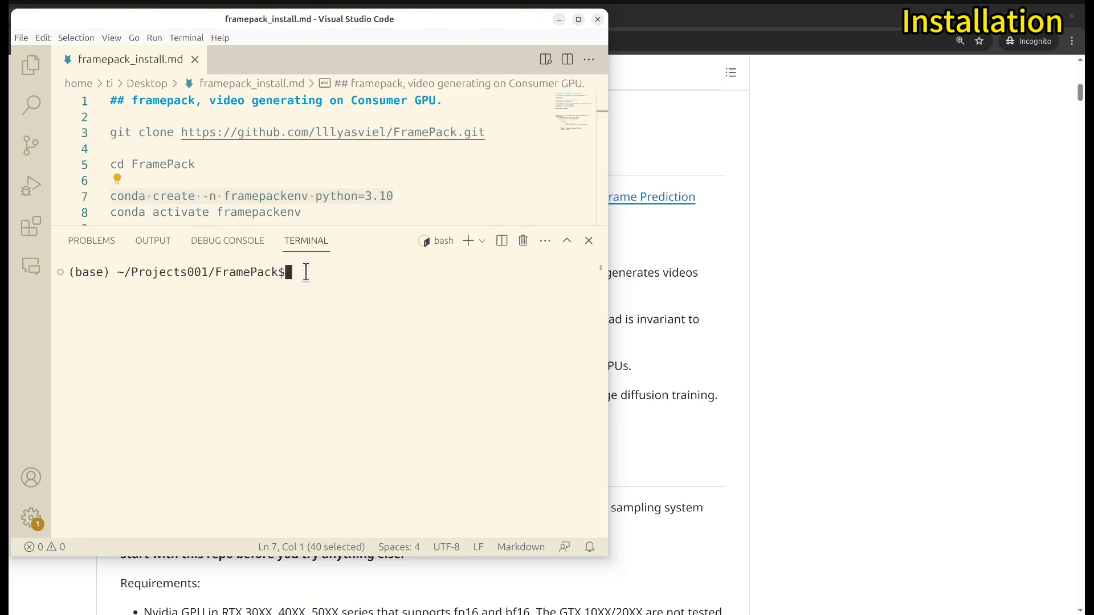
key("ctrl+shift+v")
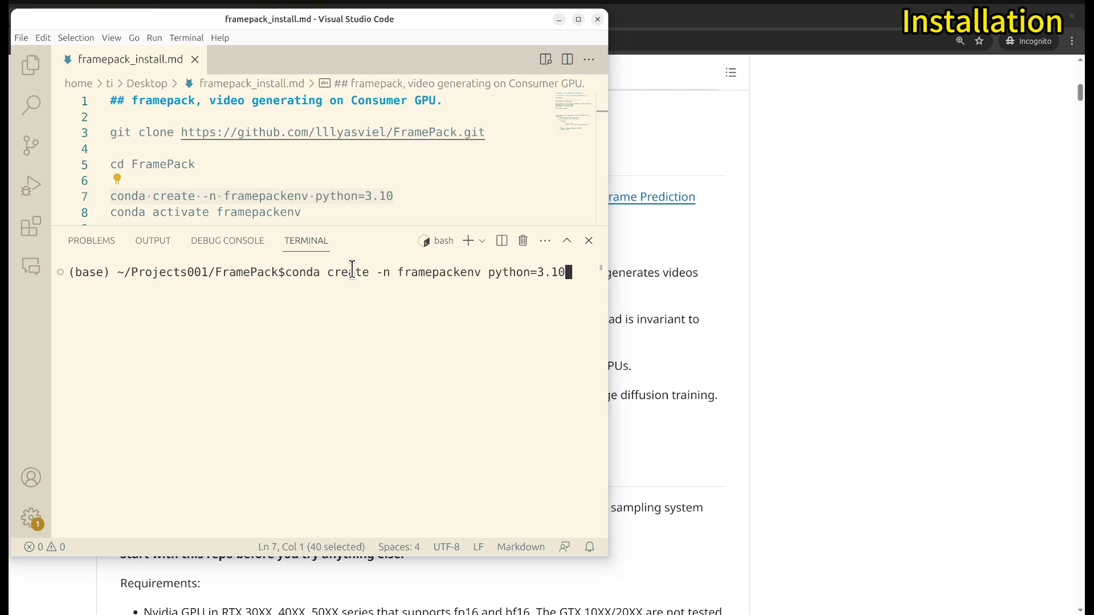
type("-y")
key("ctrl+c")
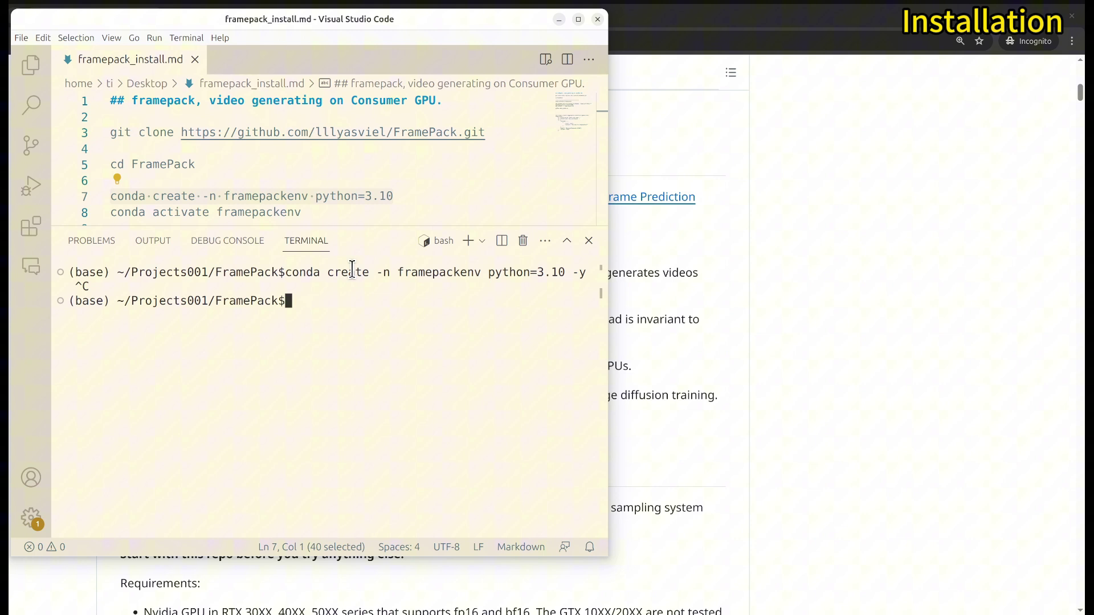
- Run line 8's conda activate framepackenv in the terminal
left_click(313, 214)
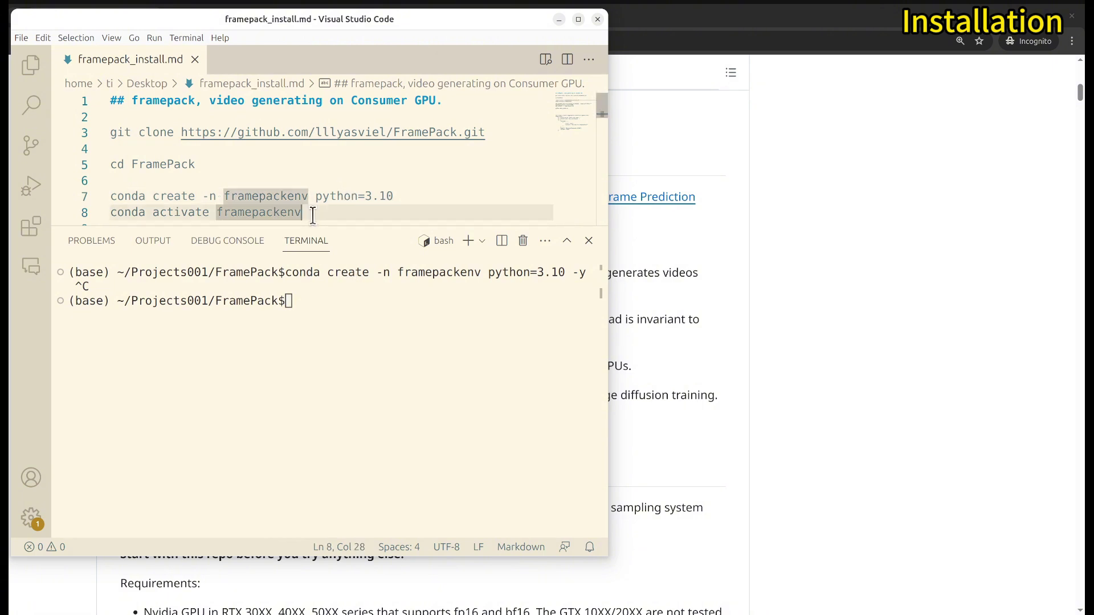
key("ctrl+Return")
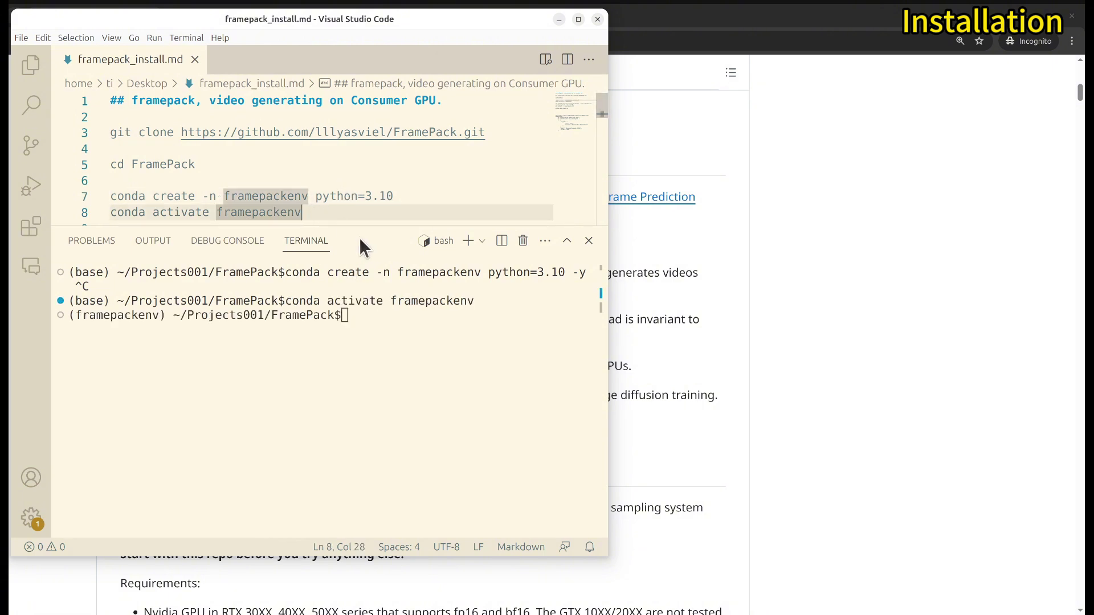
left_click_drag(366, 225, 354, 299)
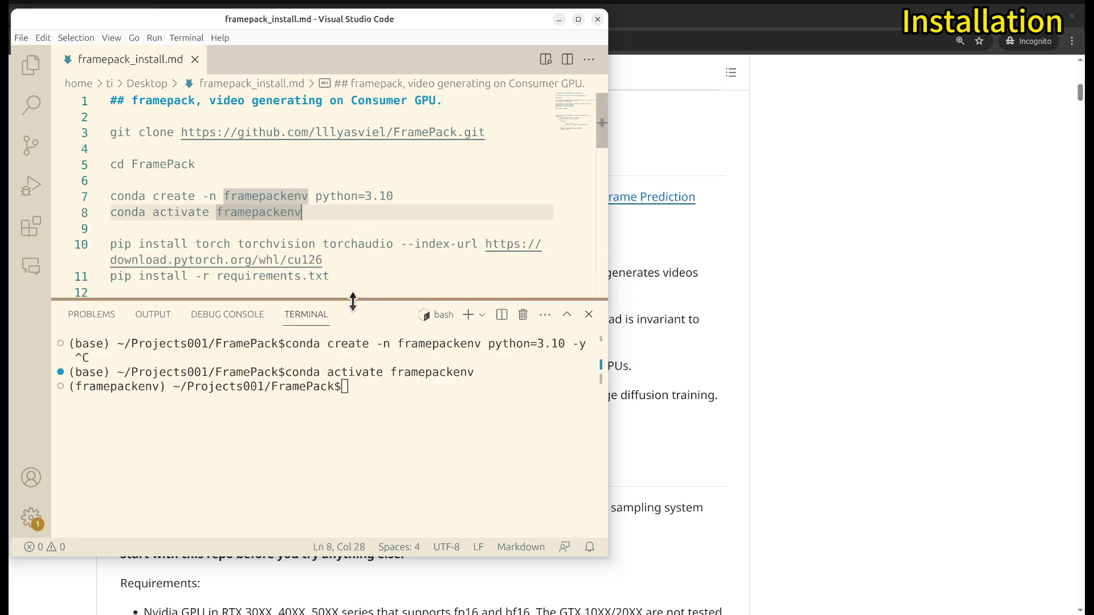
- Paste line 10's pip install torch command into the terminal, then cancel it
scroll(372, 229, "down", 2)
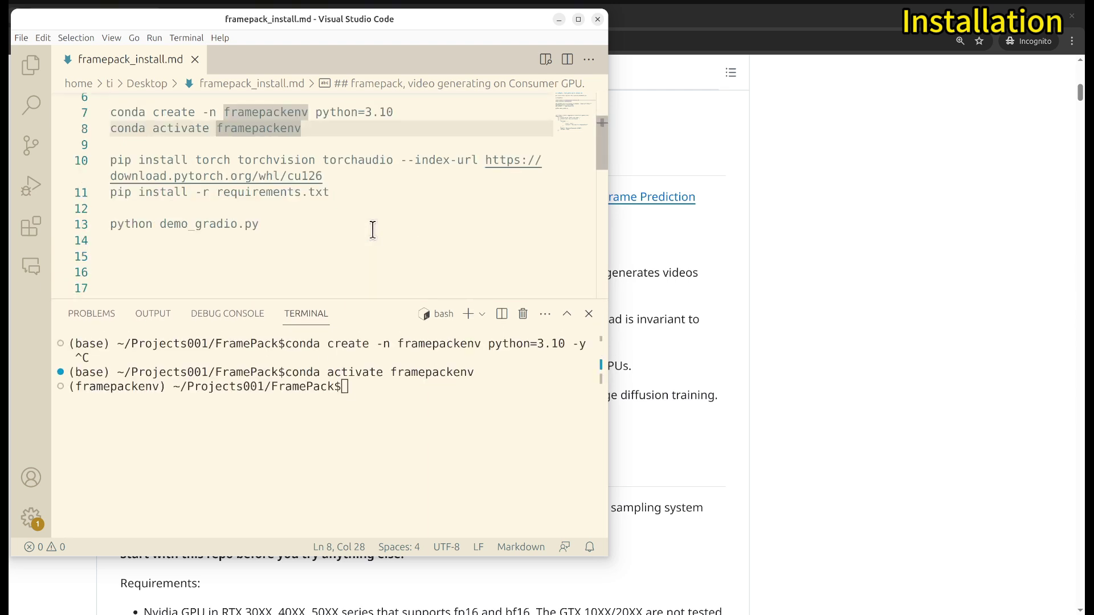
scroll(371, 230, "up", 2)
left_click(389, 264)
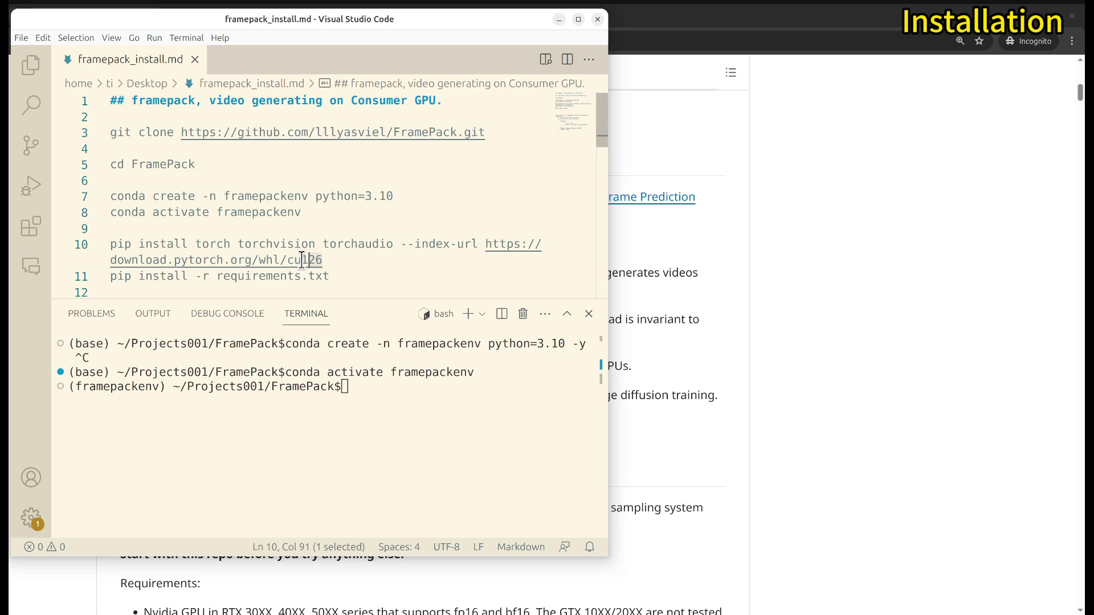
left_click_drag(321, 259, 115, 243)
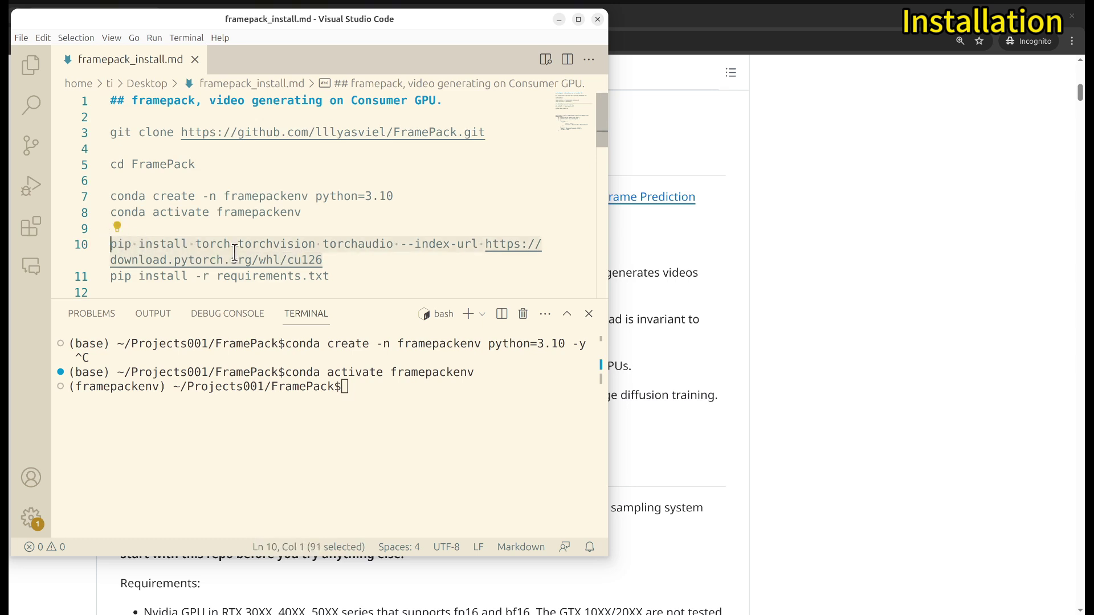
left_click(352, 388)
key("ctrl+shift+v")
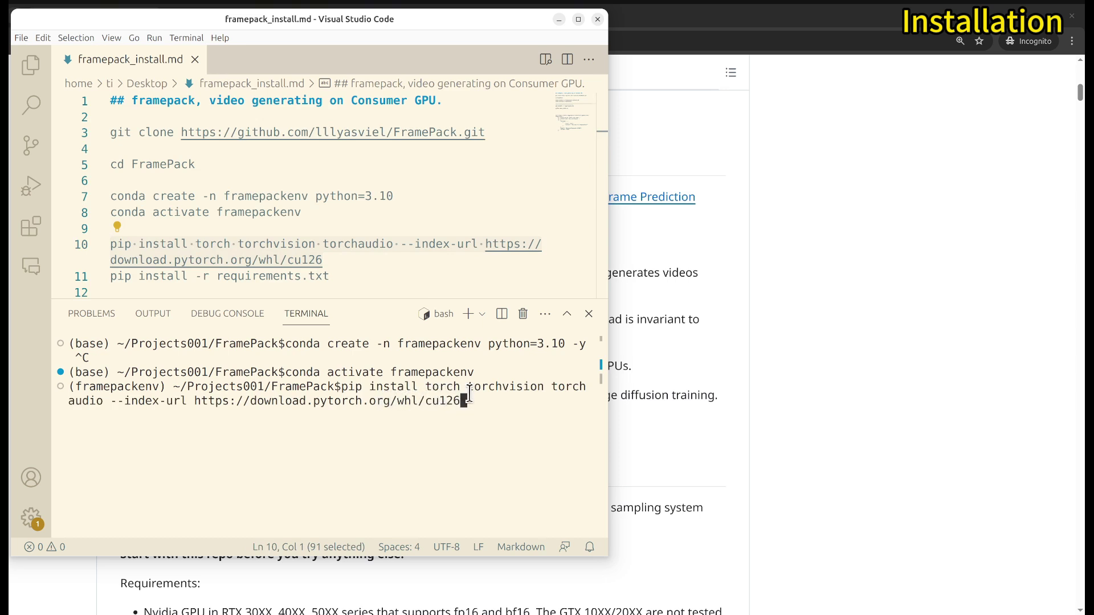
key("ctrl+c")
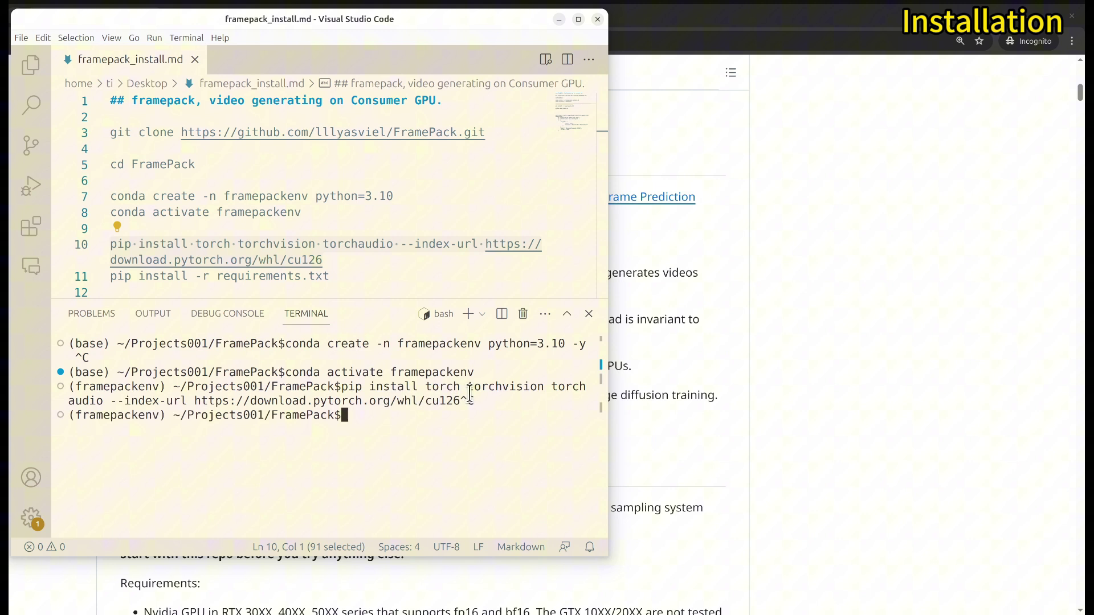
- Run pip install -r requirements.txt from line 11 in the terminal
left_click(357, 279)
left_click_drag(357, 279, 110, 278)
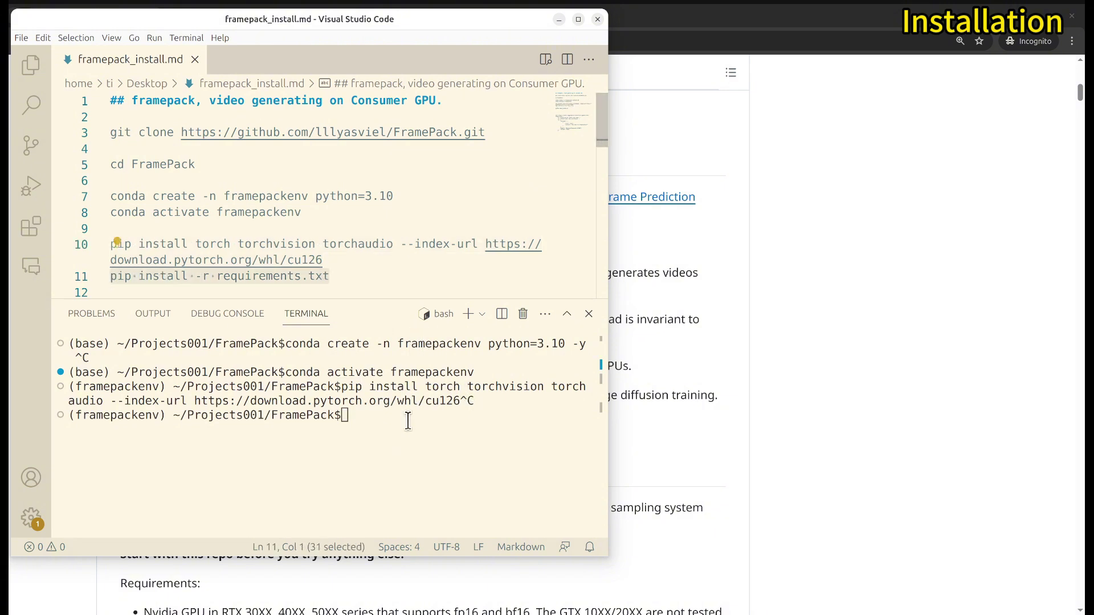
left_click(431, 479)
key("ctrl+shift+v")
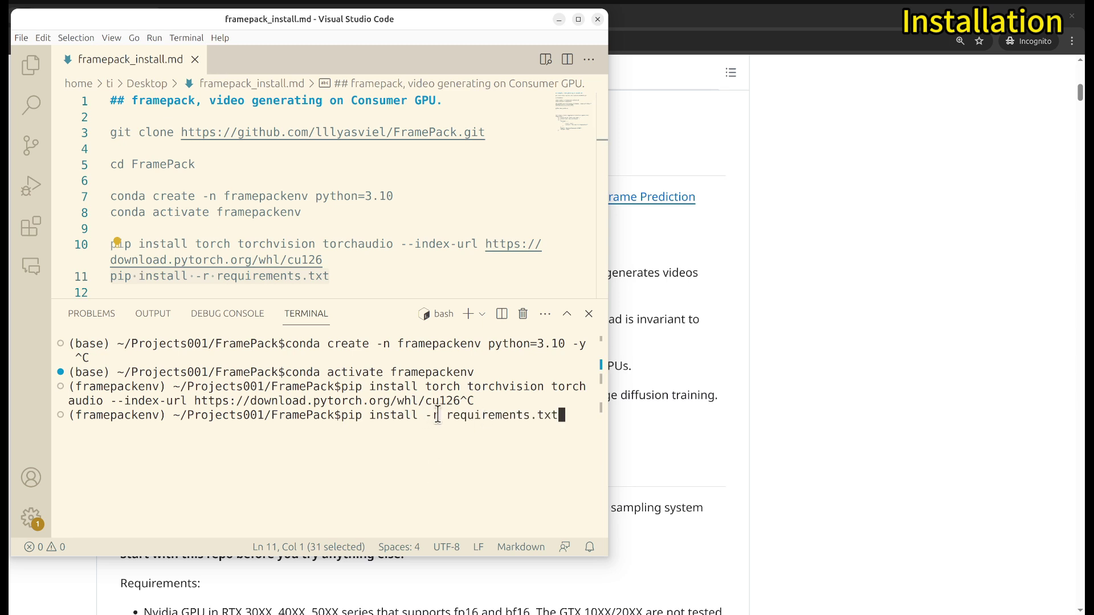
left_click_drag(447, 416, 574, 418)
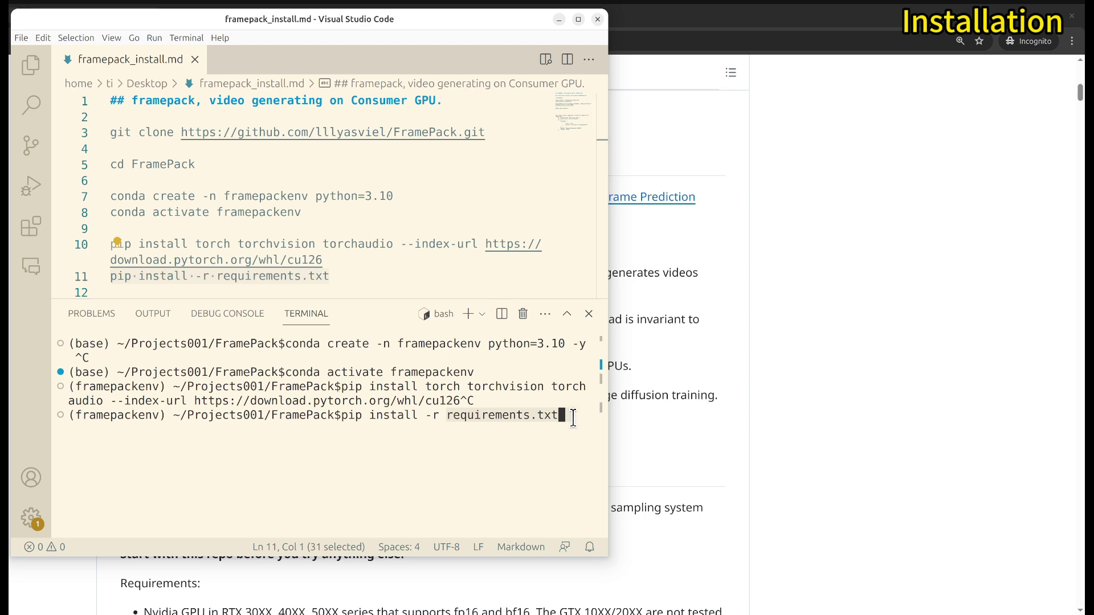
left_click(575, 417)
key("Return")
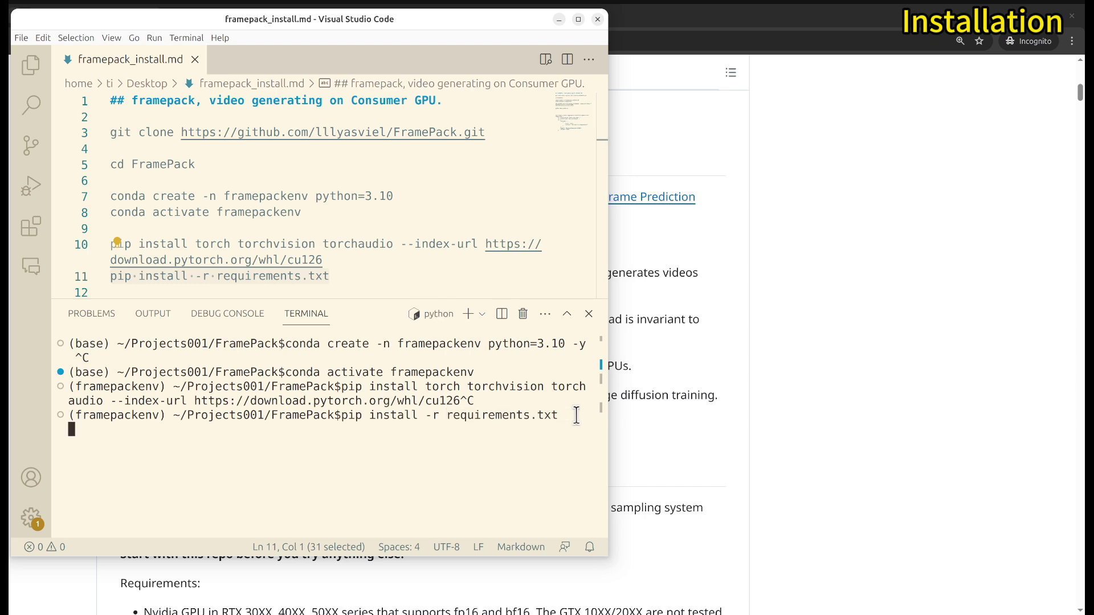
- Check the install output and clear the terminal
scroll(433, 256, "down", 4)
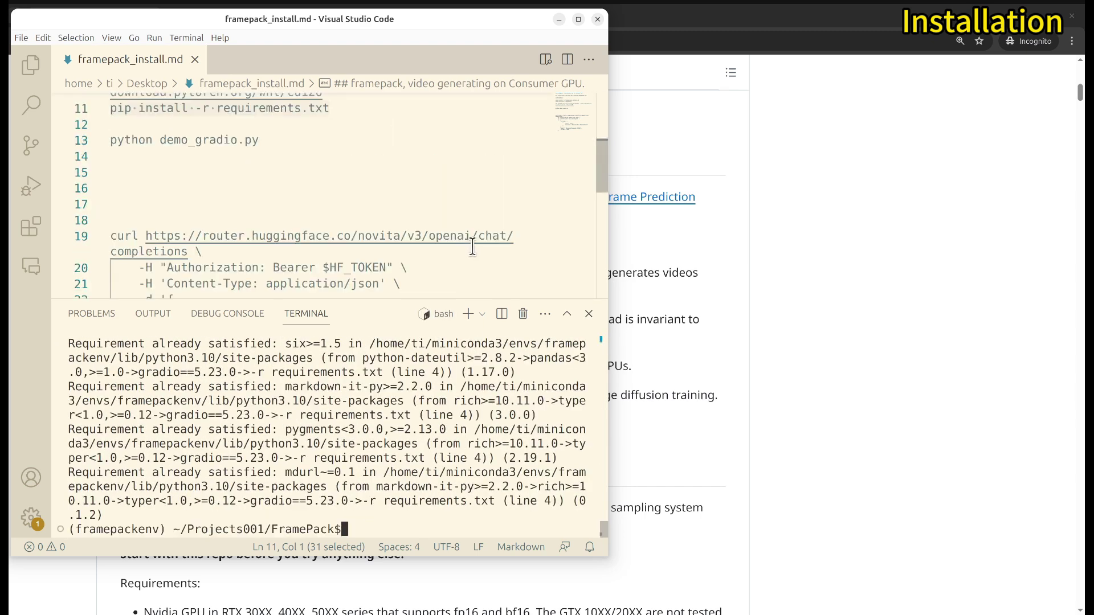
scroll(472, 245, "up", 2)
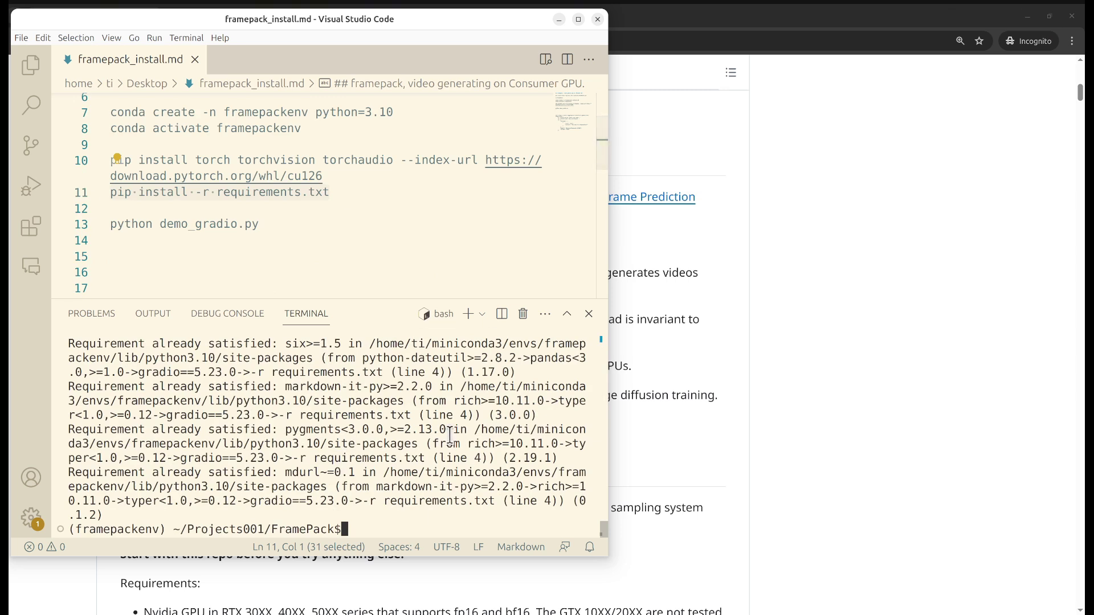
double_click(370, 498)
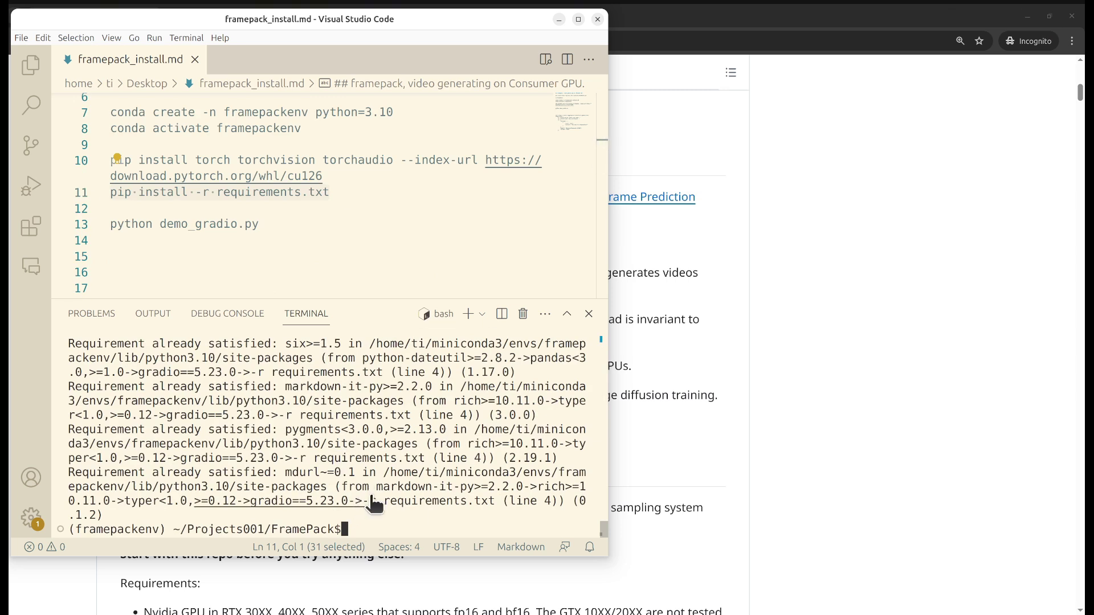
key("ctrl+l")
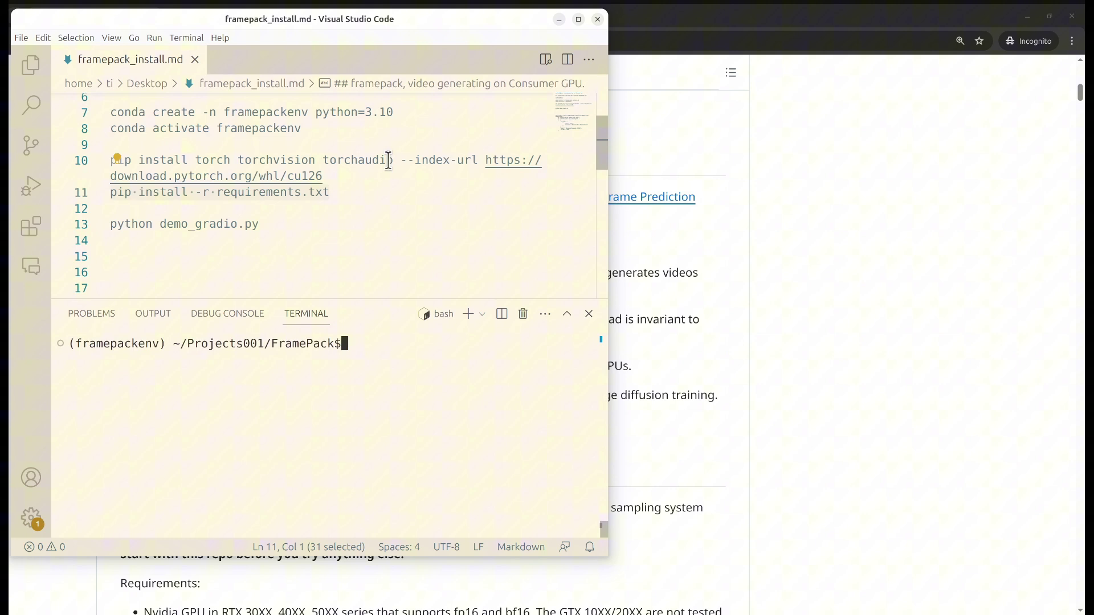
scroll(367, 176, "up", 2)
scroll(369, 159, "down", 2)
left_click(289, 224)
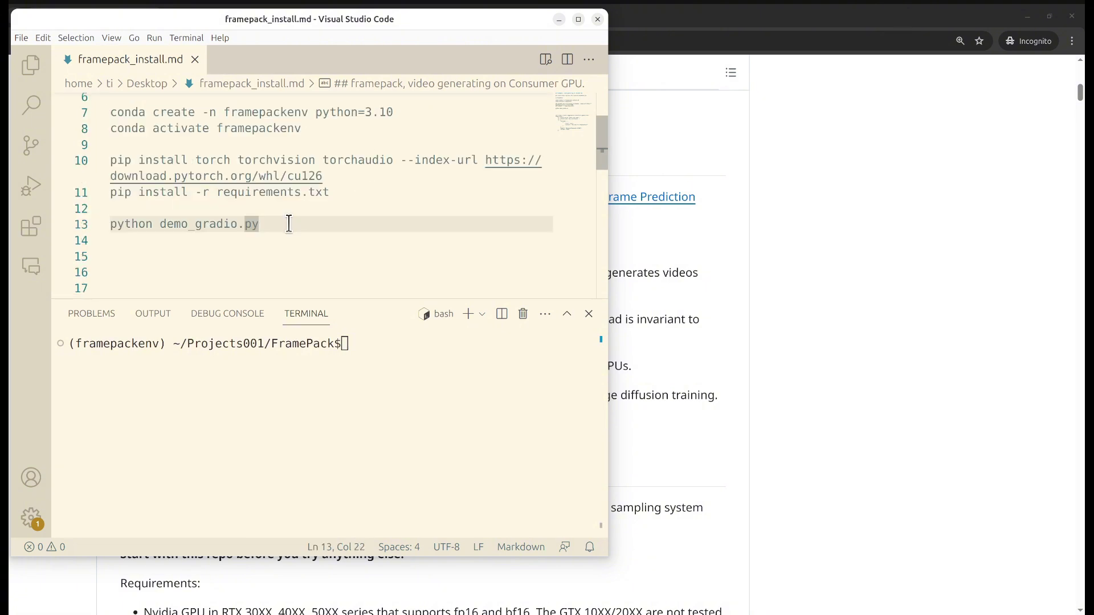
key("ctrl+shift+Return")
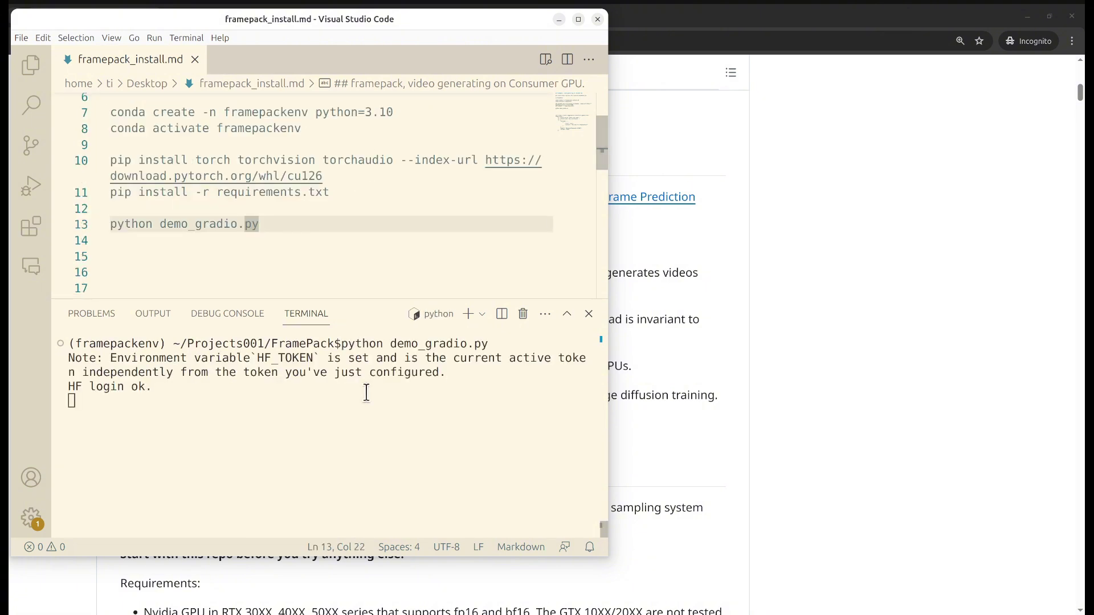
left_click(264, 356)
left_click_drag(263, 356, 312, 357)
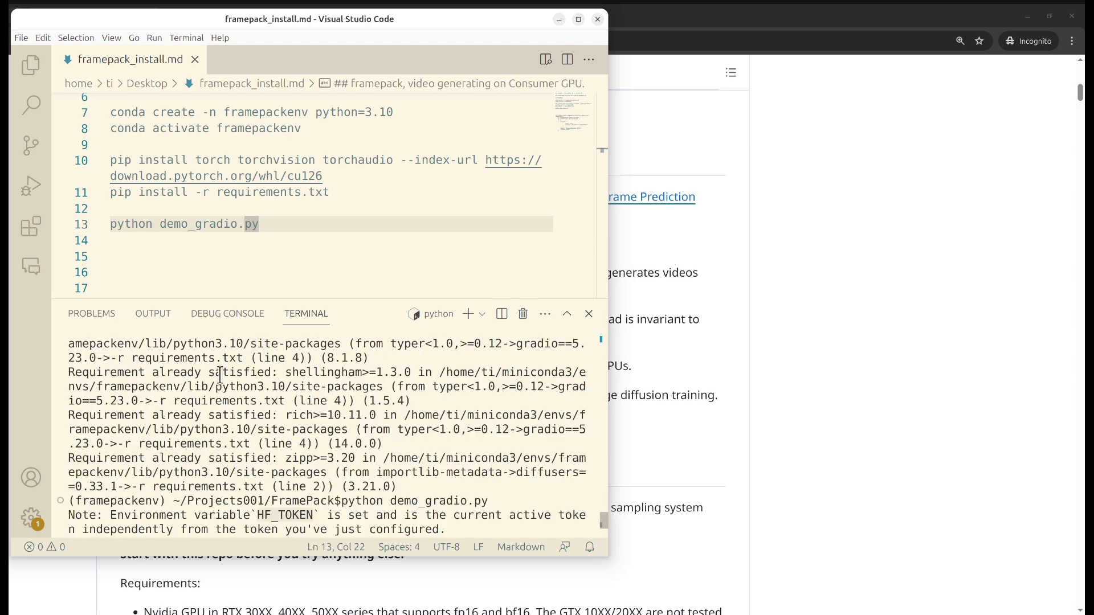
scroll(254, 385, "up", 2)
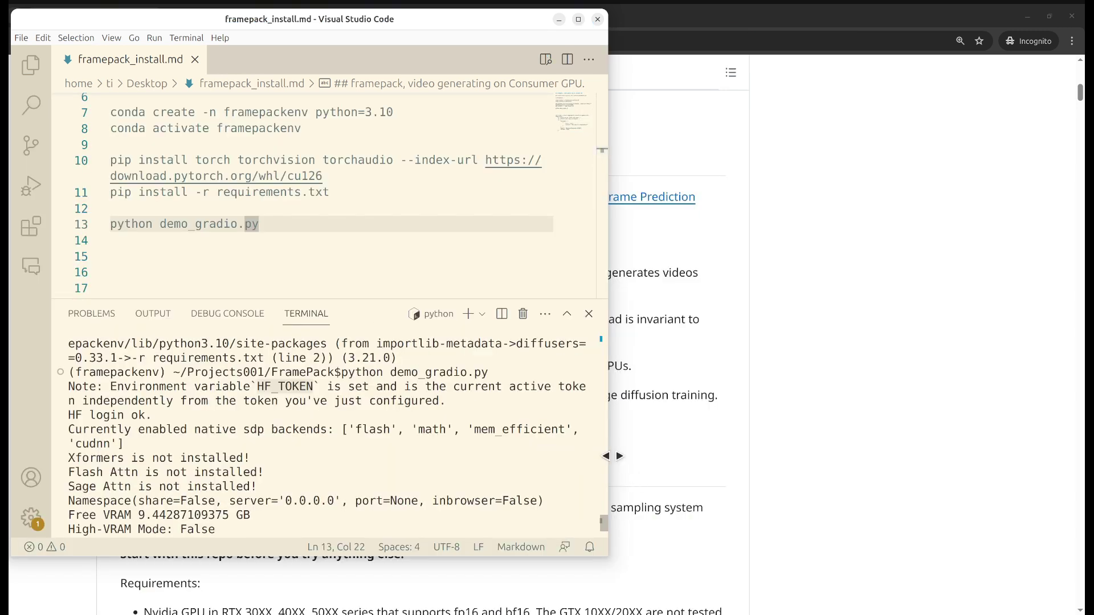
left_click_drag(384, 297, 391, 261)
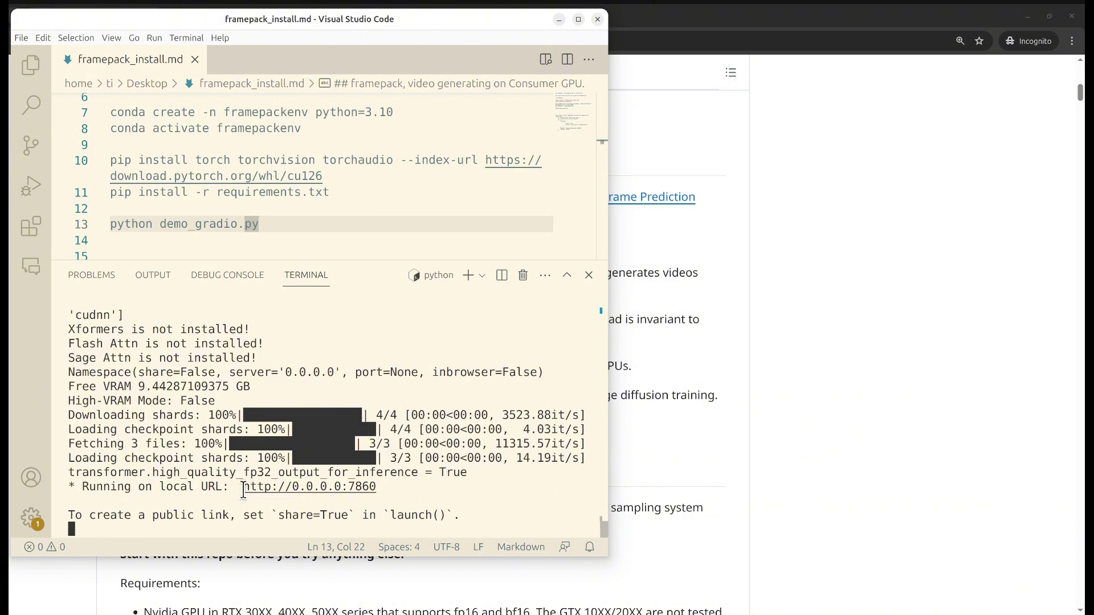
left_click_drag(243, 489, 376, 487)
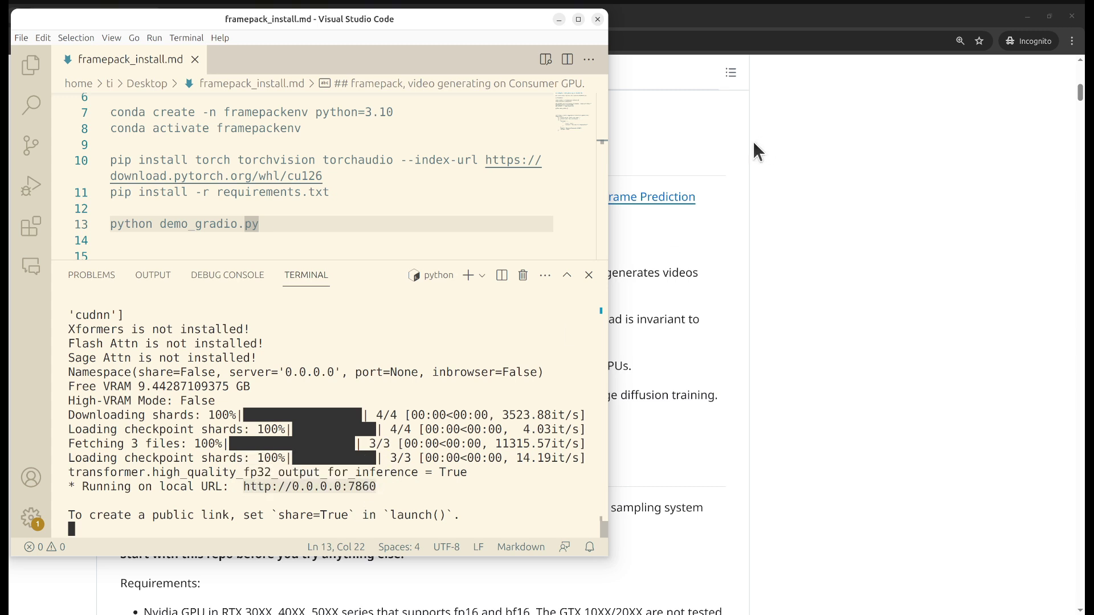
left_click(815, 157)
left_click(251, 17)
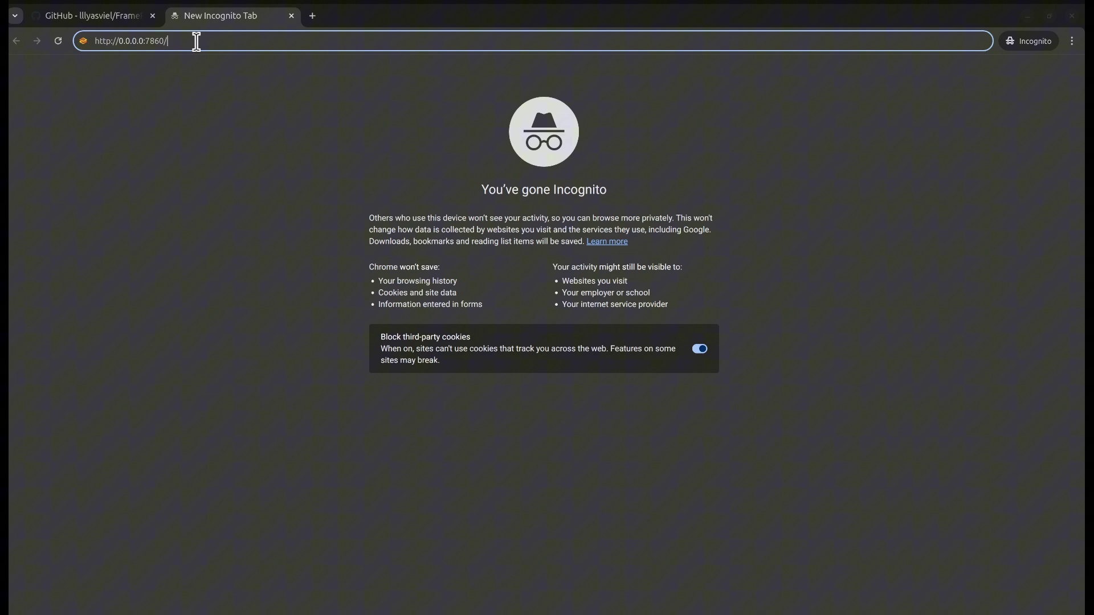
key("Return")
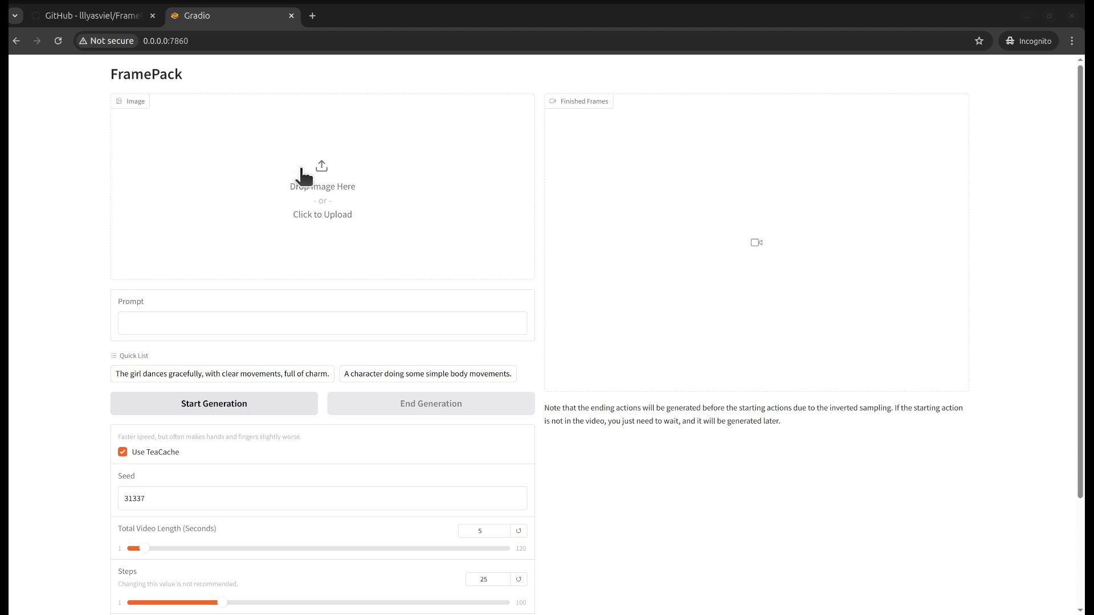
scroll(254, 390, "down", 2)
scroll(254, 391, "up", 2)
scroll(198, 399, "down", 2)
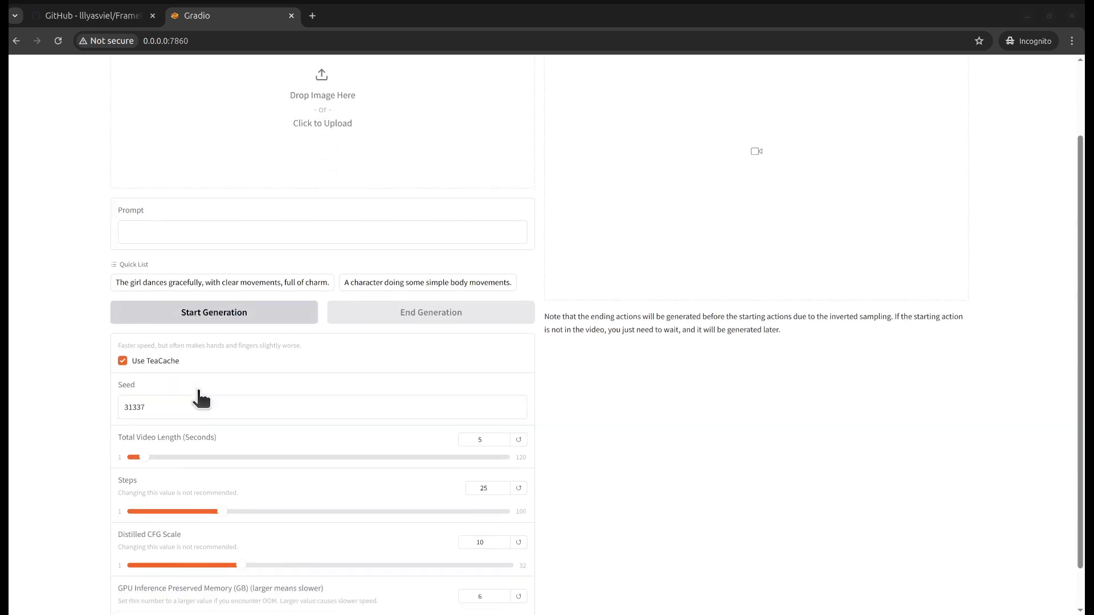
- Find the README's Sanity Check section and select its dancing-man prompt
scroll(201, 387, "up", 1)
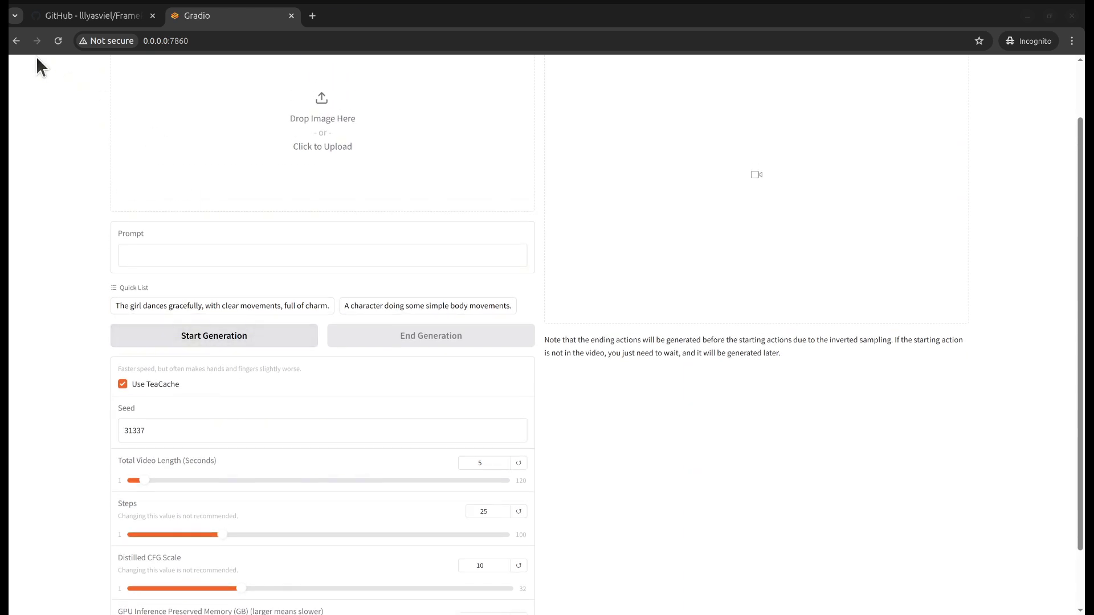
left_click(97, 16)
scroll(535, 359, "down", 9)
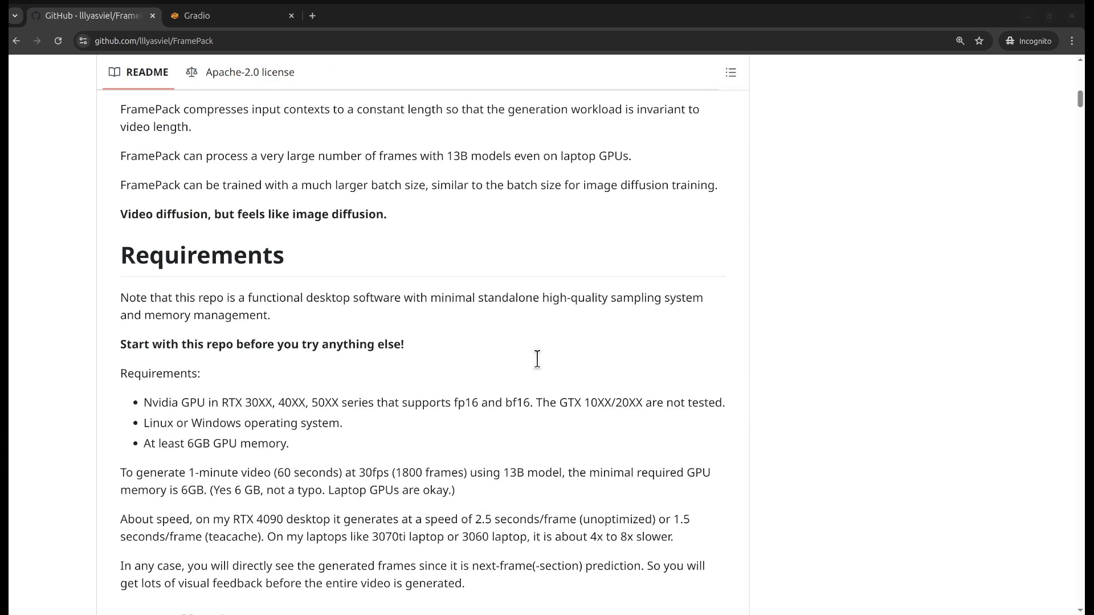
scroll(537, 359, "down", 20)
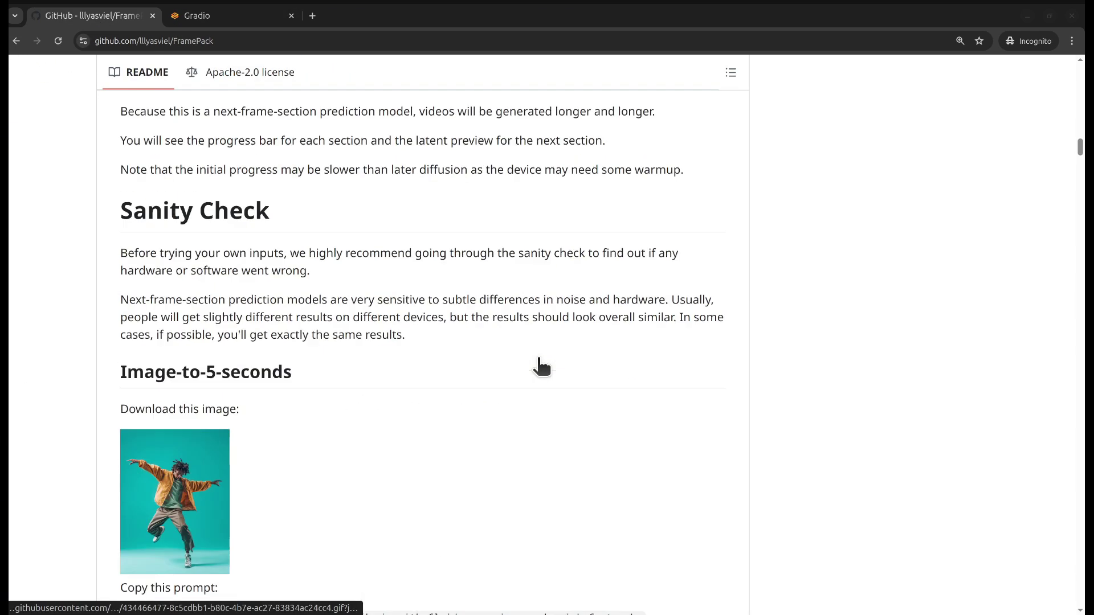
scroll(540, 364, "up", 2)
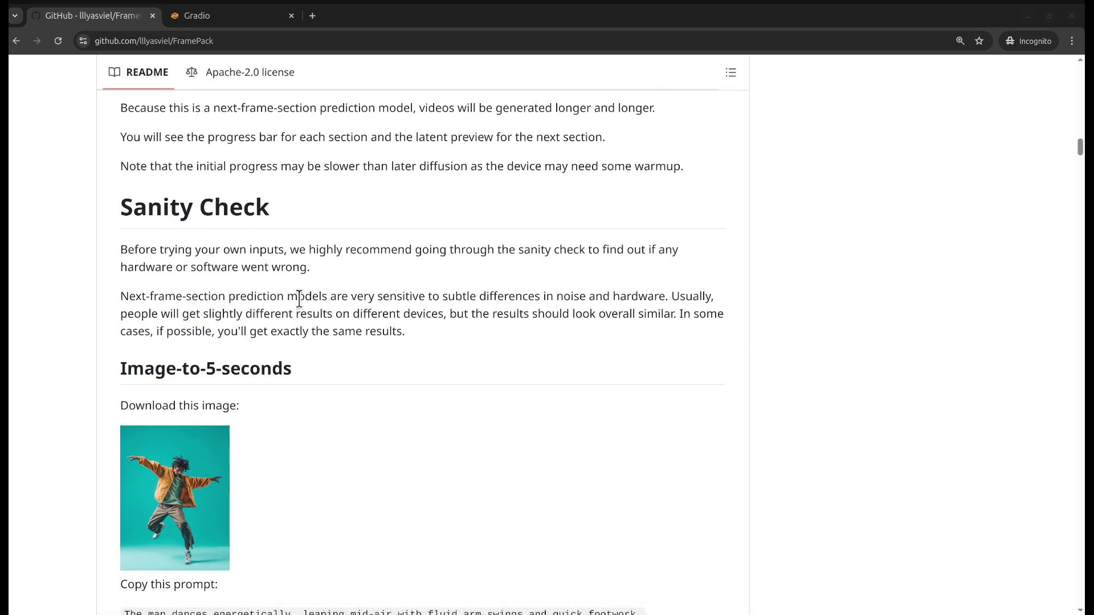
scroll(223, 368, "down", 1)
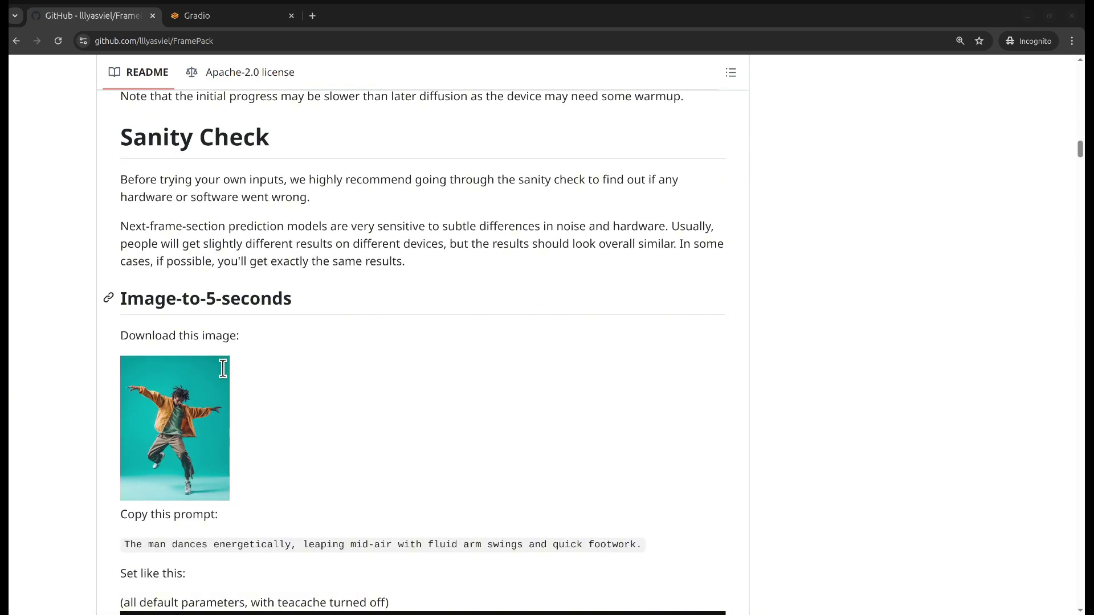
left_click(229, 17)
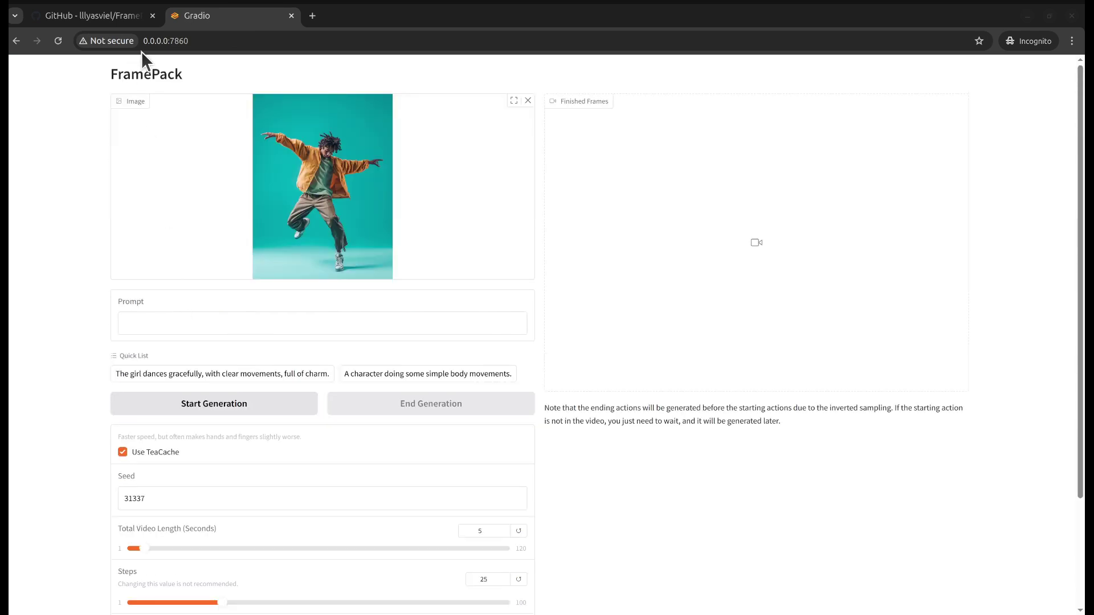
left_click(85, 16)
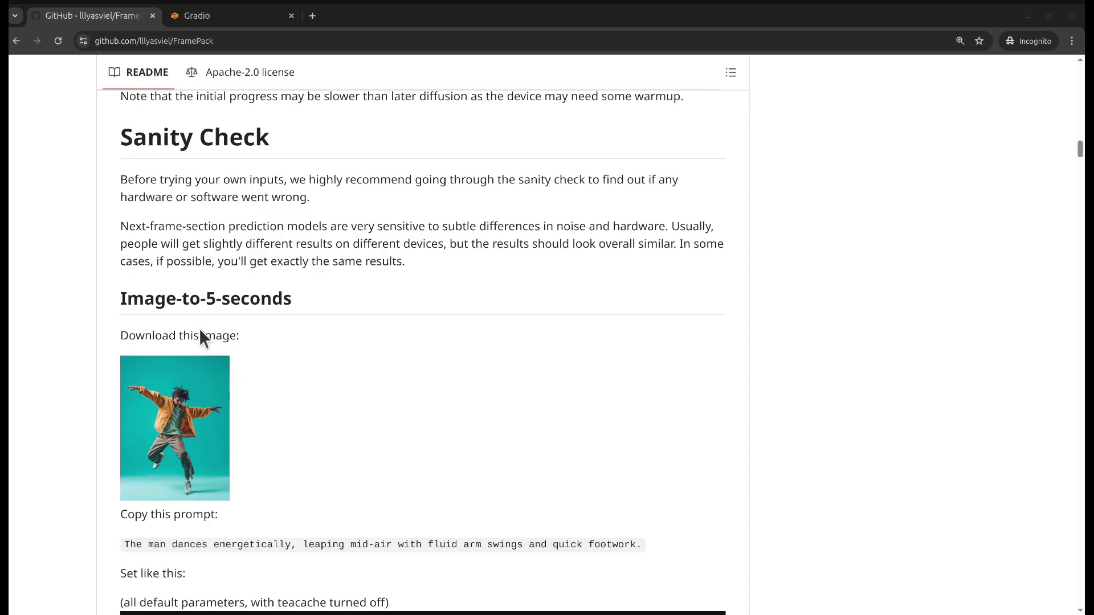
scroll(200, 336, "down", 1)
triple_click(174, 475)
key("ctrl+c")
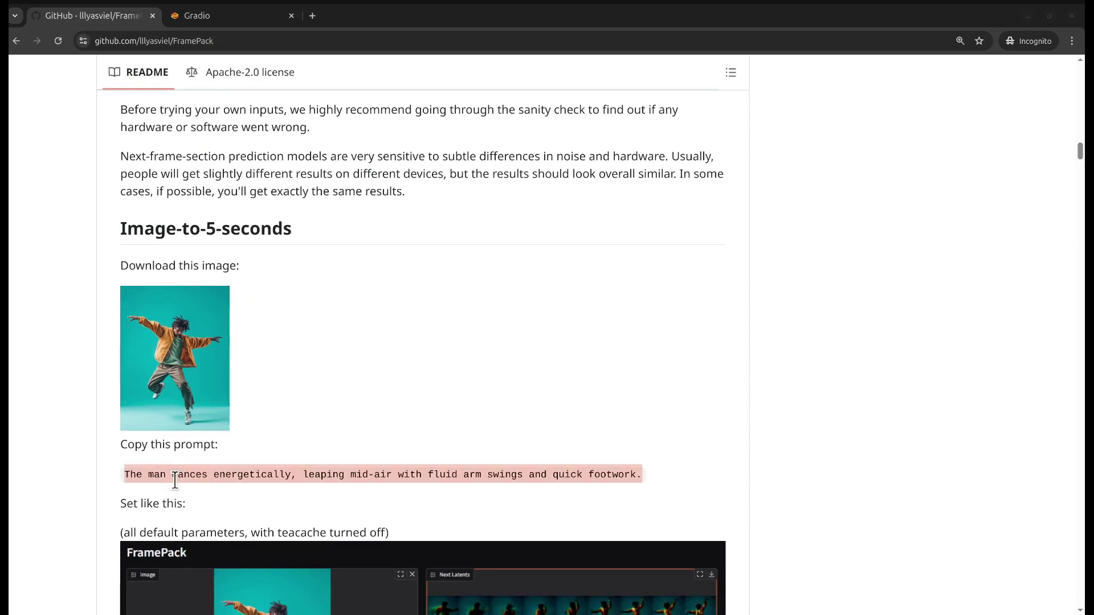
- Paste the sanity-check prompt into FramePack's Prompt box
left_click(231, 22)
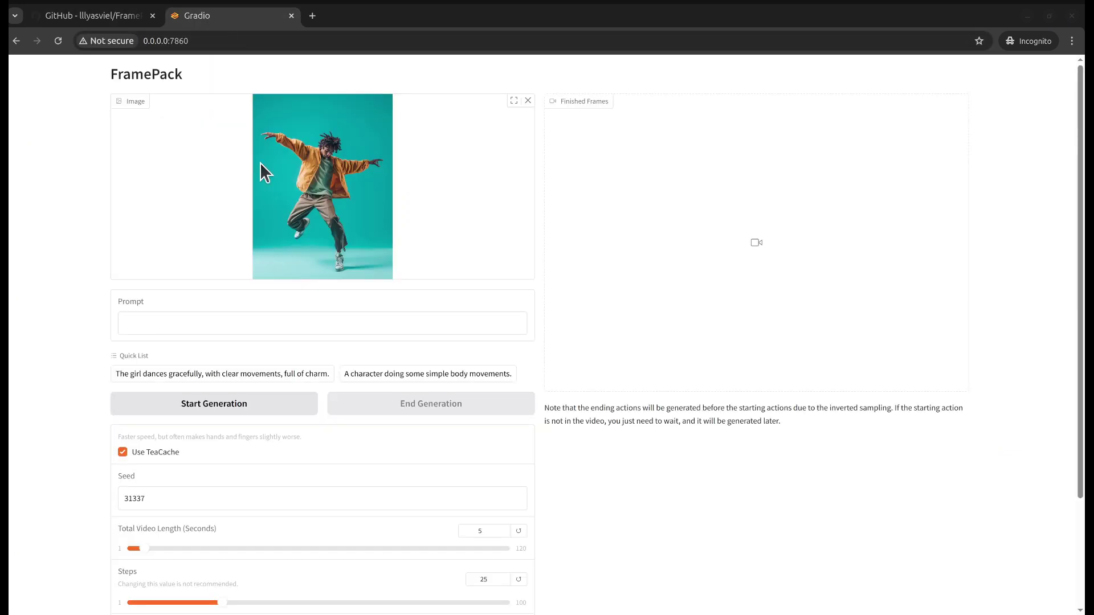
left_click(245, 317)
key("ctrl+v")
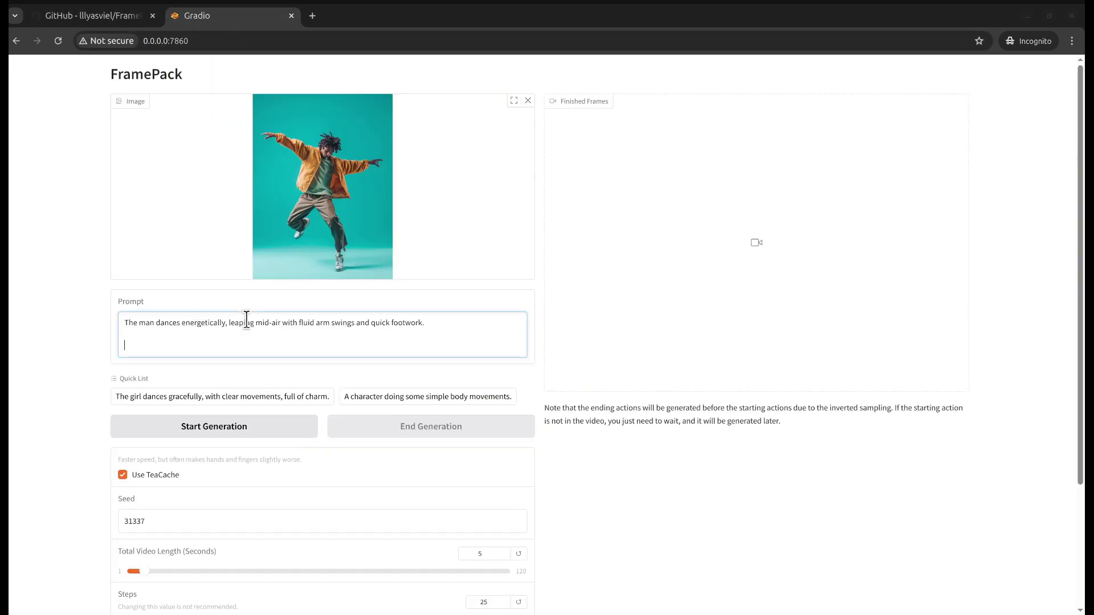
key("BackSpace")
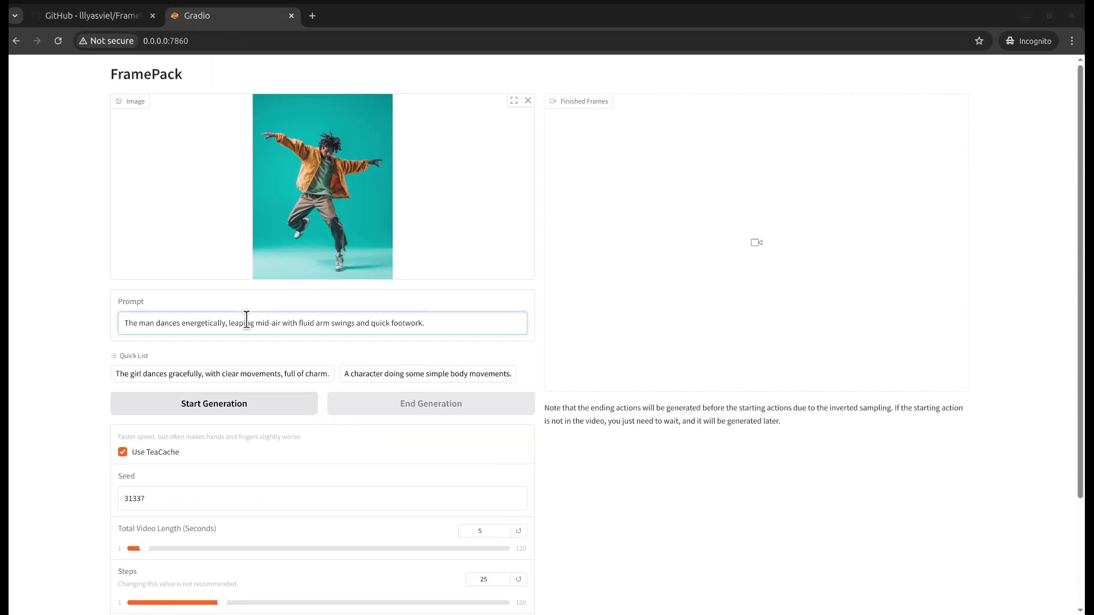
- Turn off TeaCache as the README recommends and set Total Video Length to 2 seconds
left_click(113, 18)
scroll(256, 430, "down", 8)
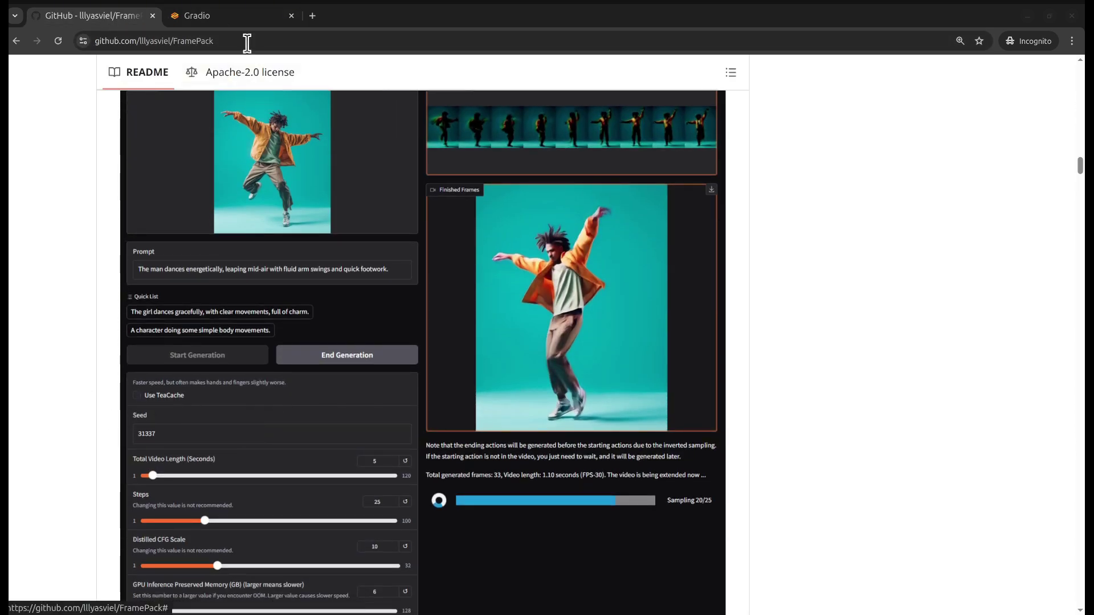
left_click(235, 23)
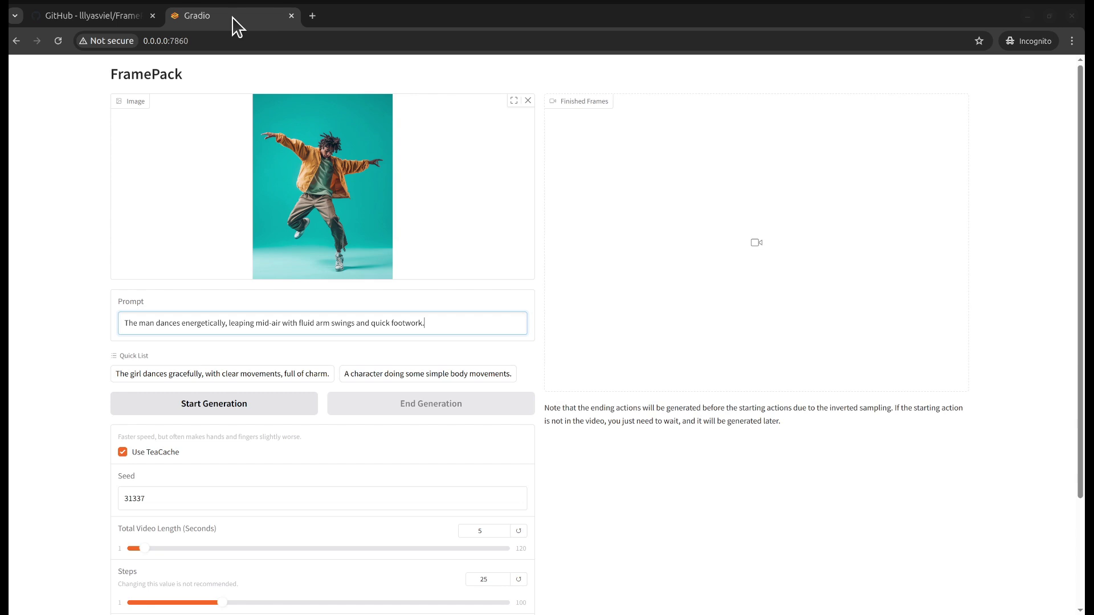
left_click(123, 460)
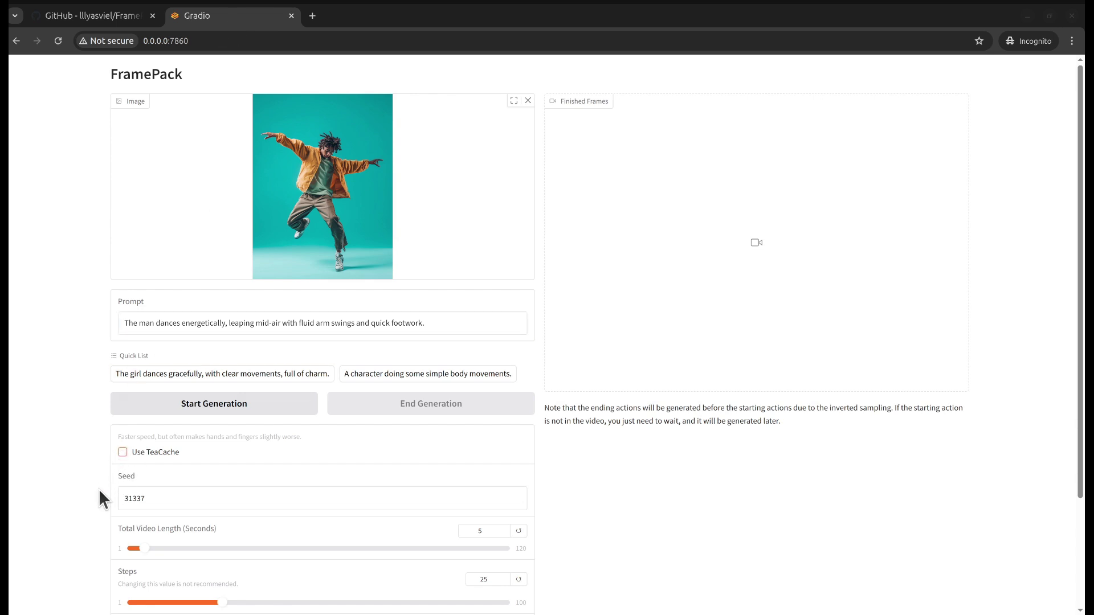
scroll(168, 490, "down", 3)
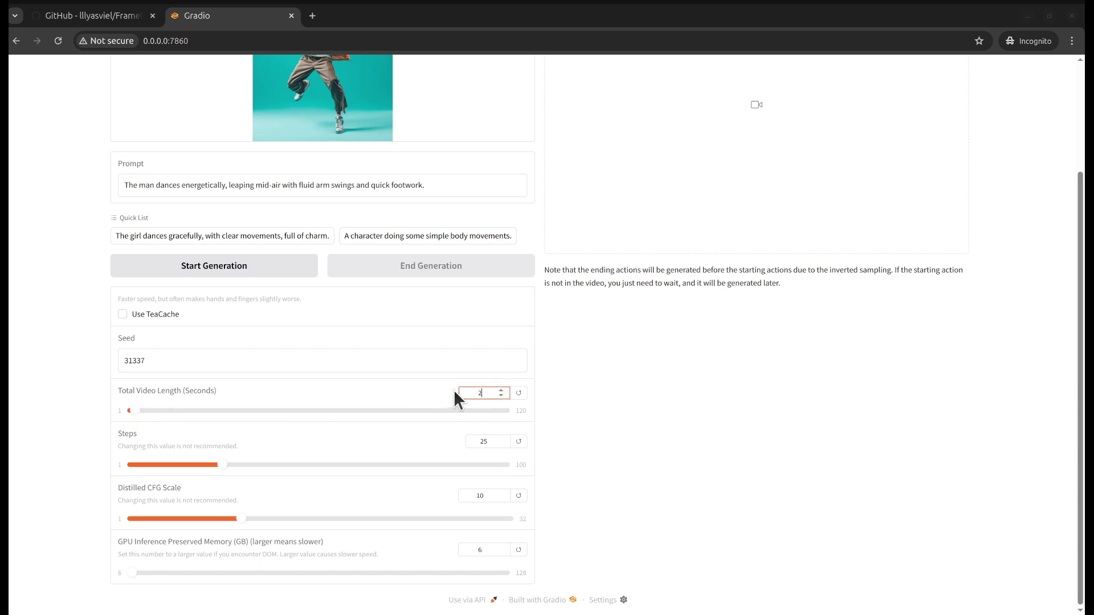
left_click(628, 356)
scroll(393, 289, "up", 3)
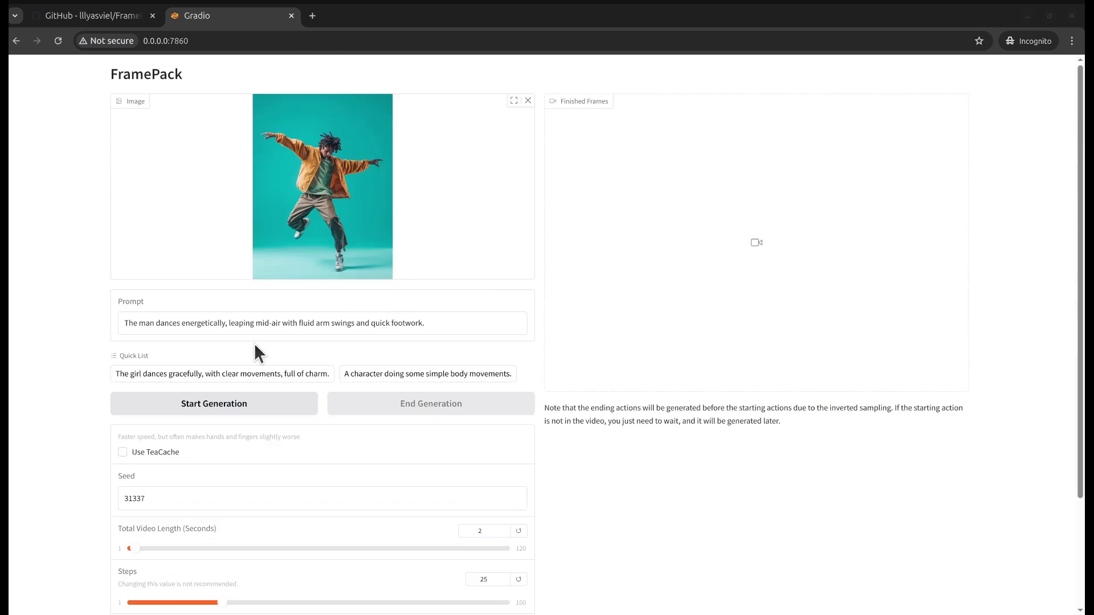
- Start generation, then open the GPU terminal and System Monitor beside the VS Code log
left_click(214, 409)
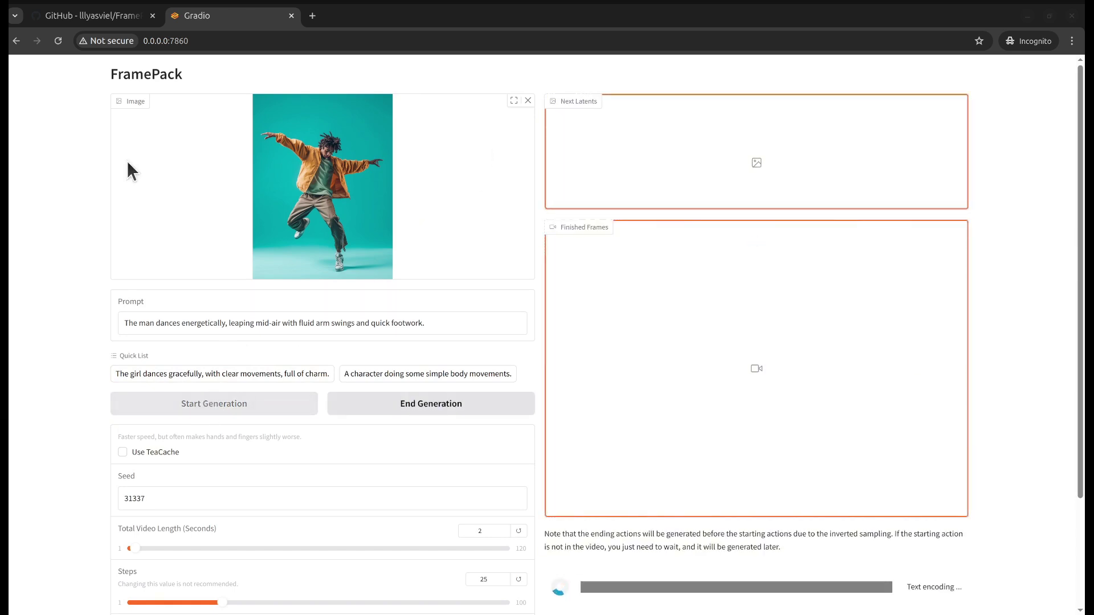
key("alt+Tab")
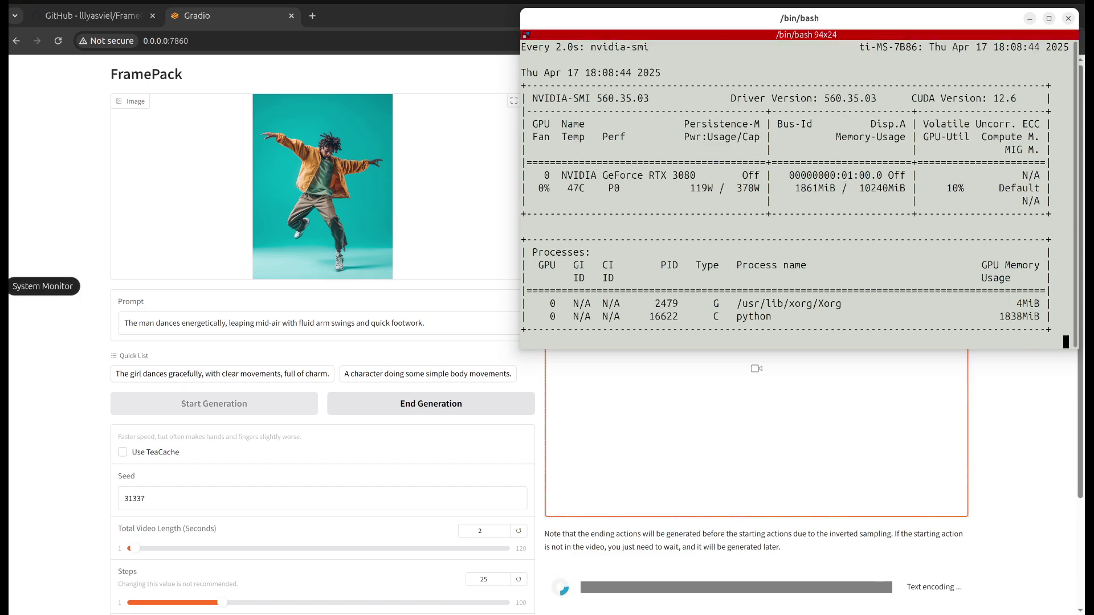
left_click(6, 214)
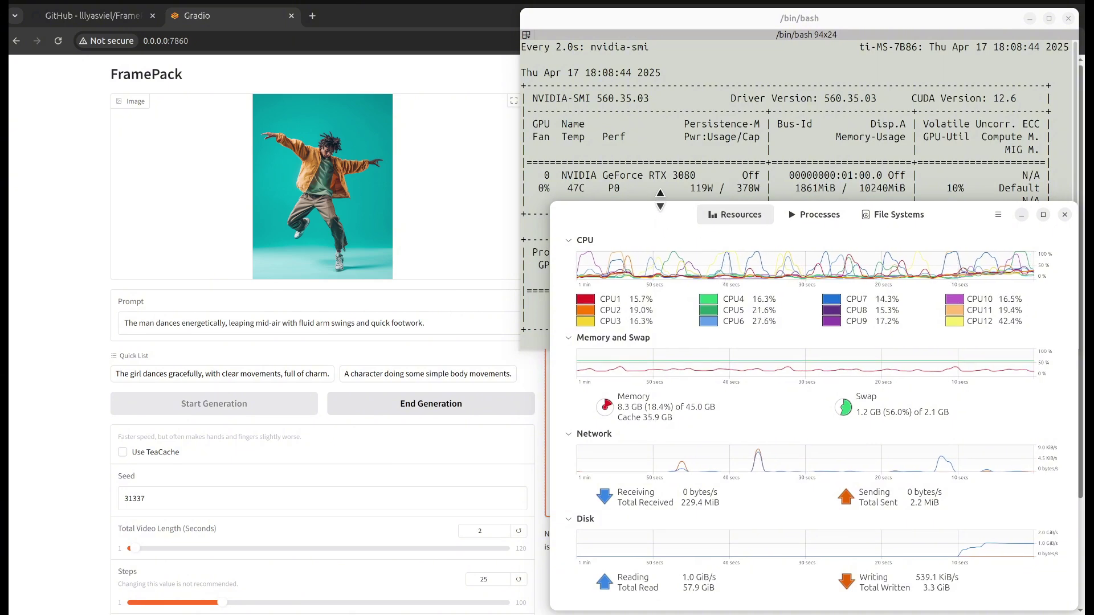
left_click_drag(659, 200, 95, 258)
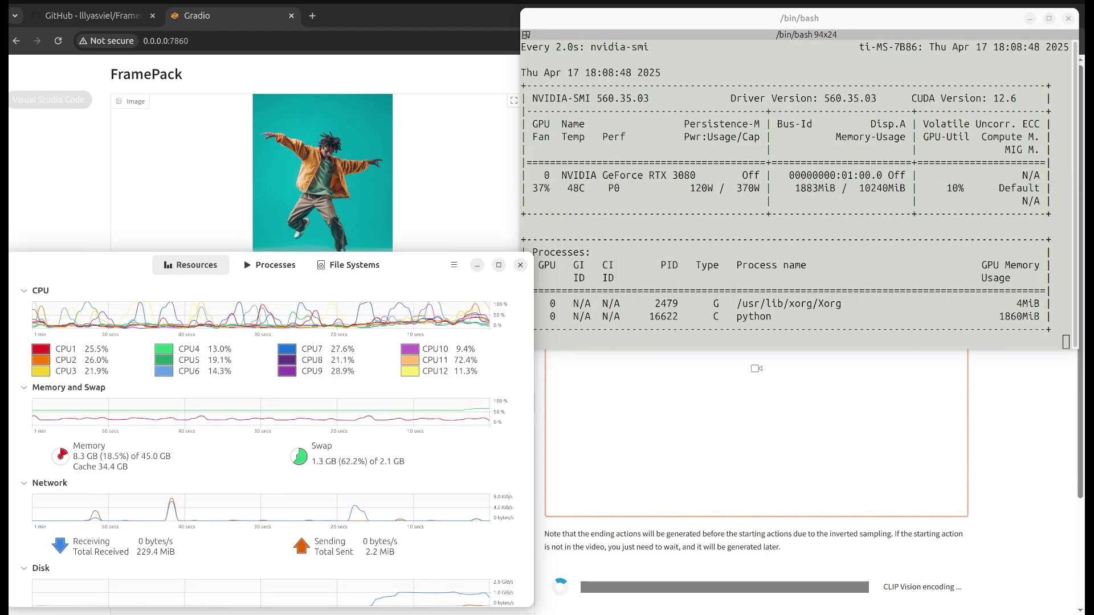
key("alt+Tab")
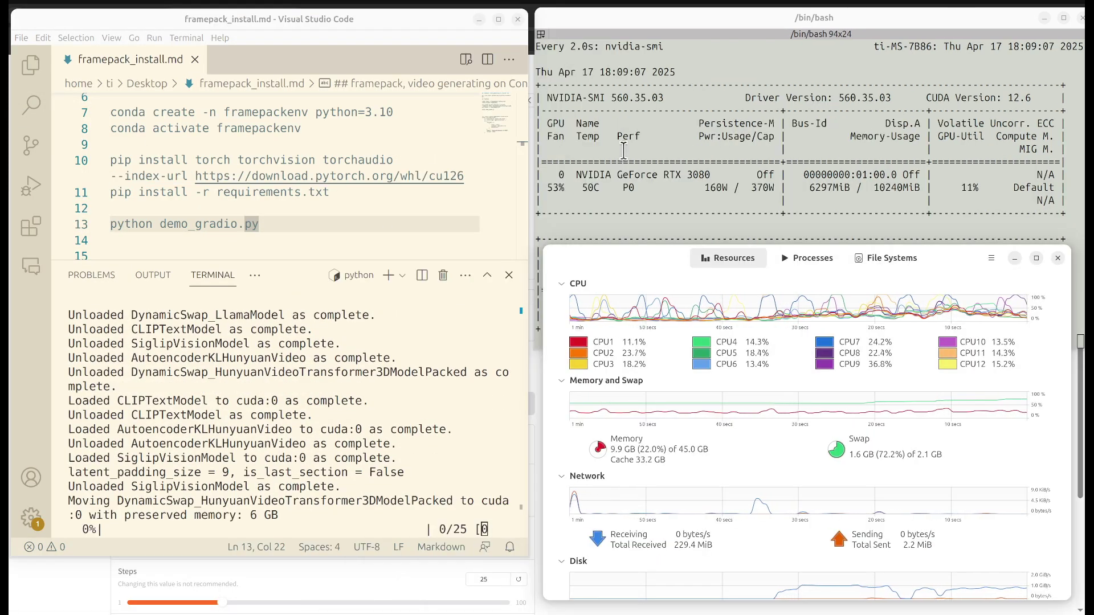
left_click_drag(711, 174, 617, 176)
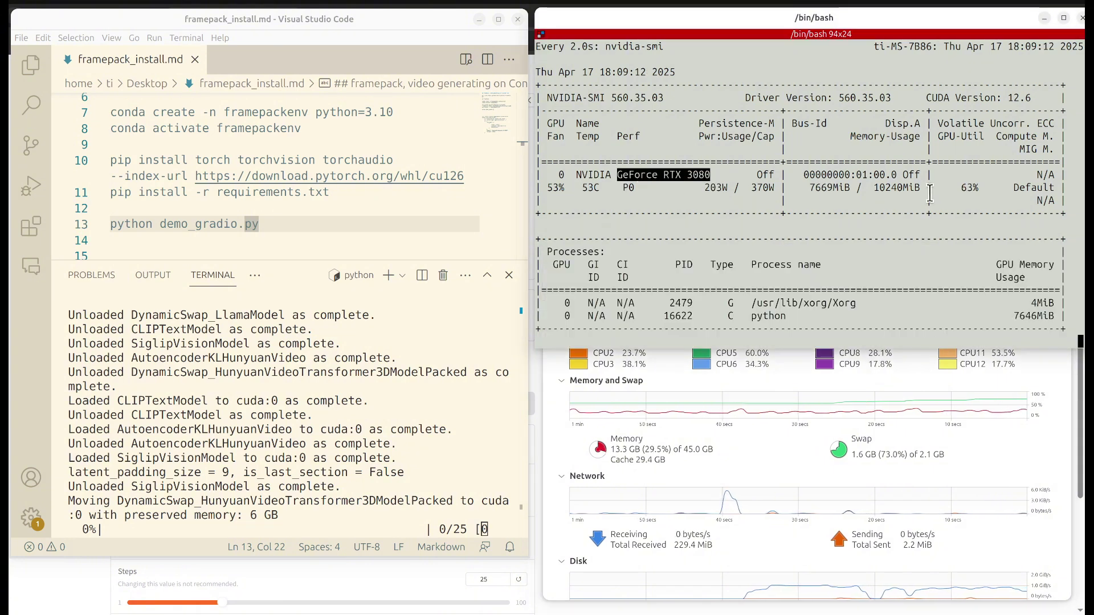
left_click_drag(873, 187, 921, 187)
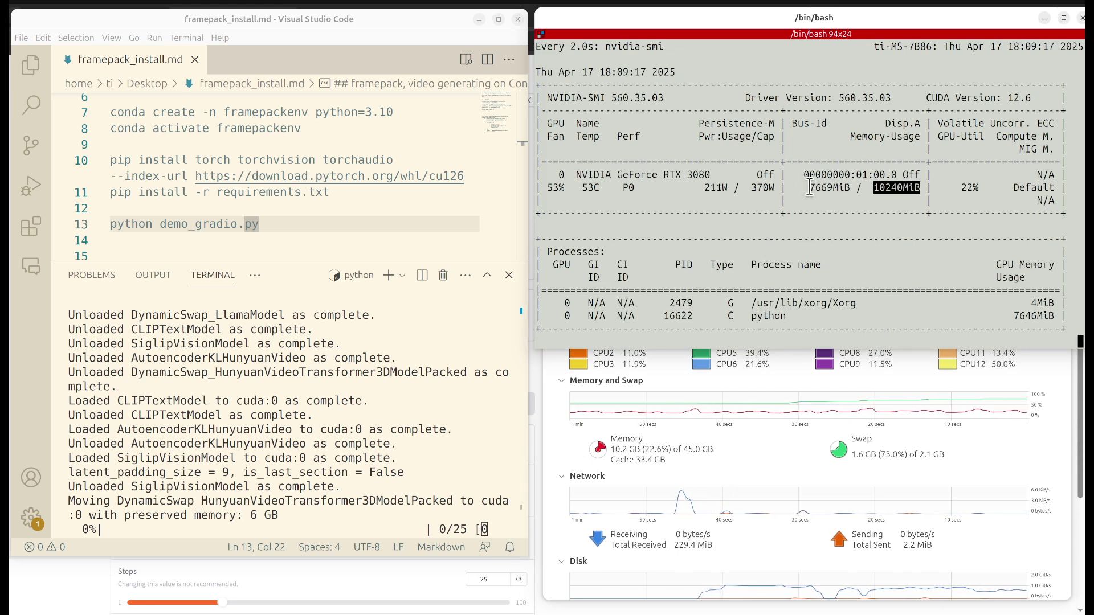
left_click_drag(809, 188, 851, 191)
left_click(900, 245)
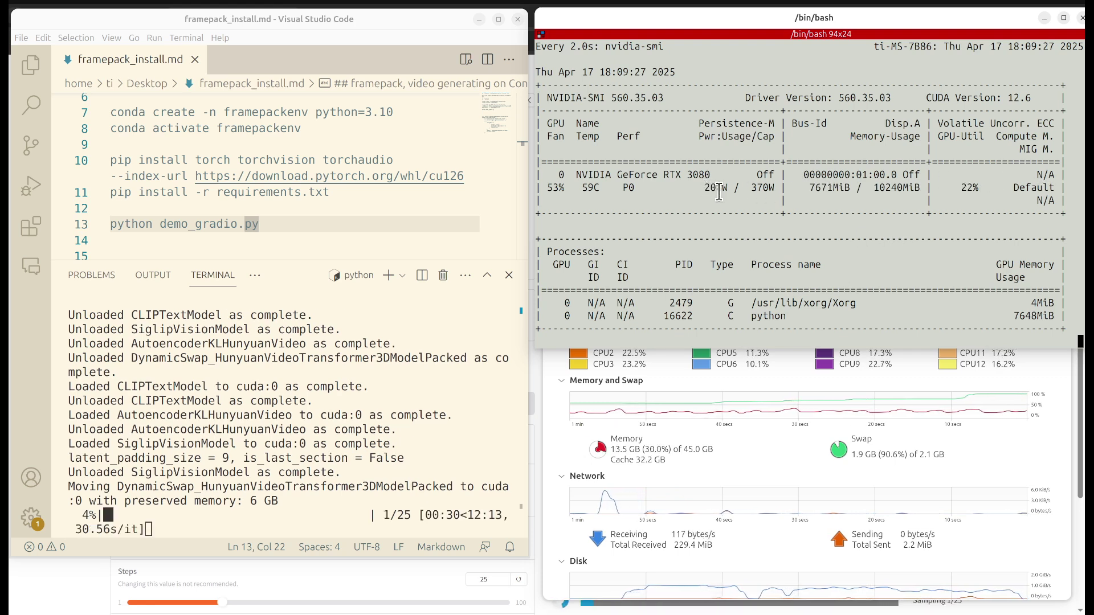
left_click(793, 428)
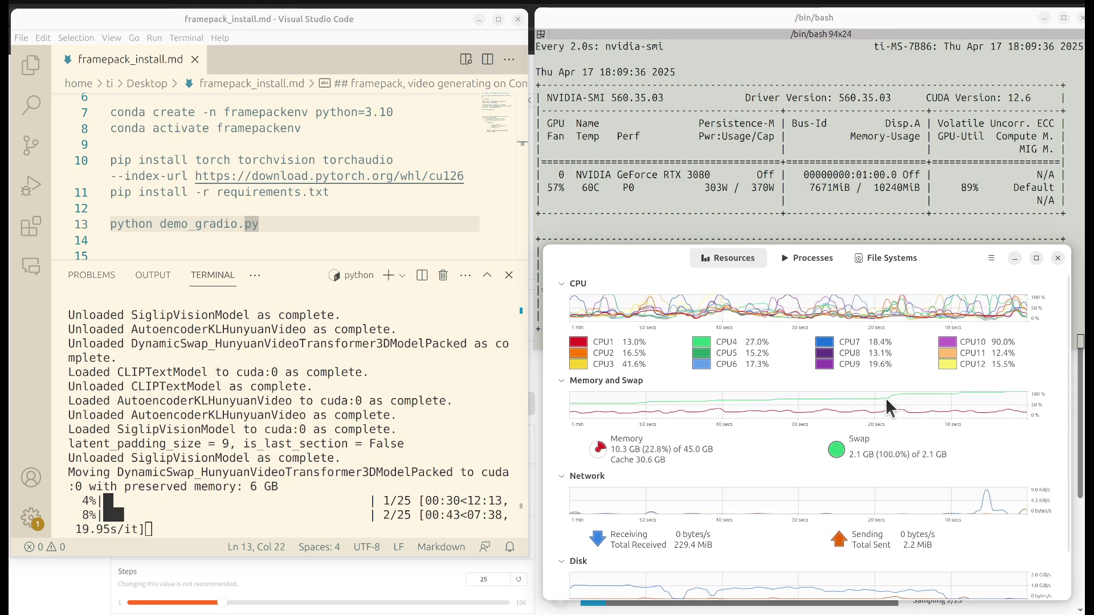
left_click(839, 181)
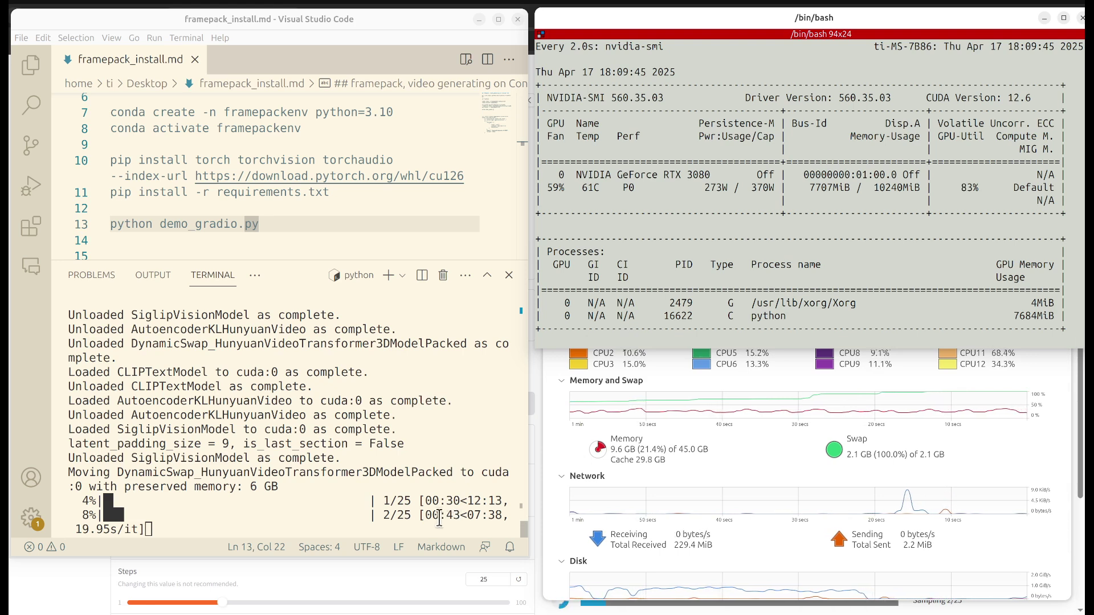
left_click(263, 485)
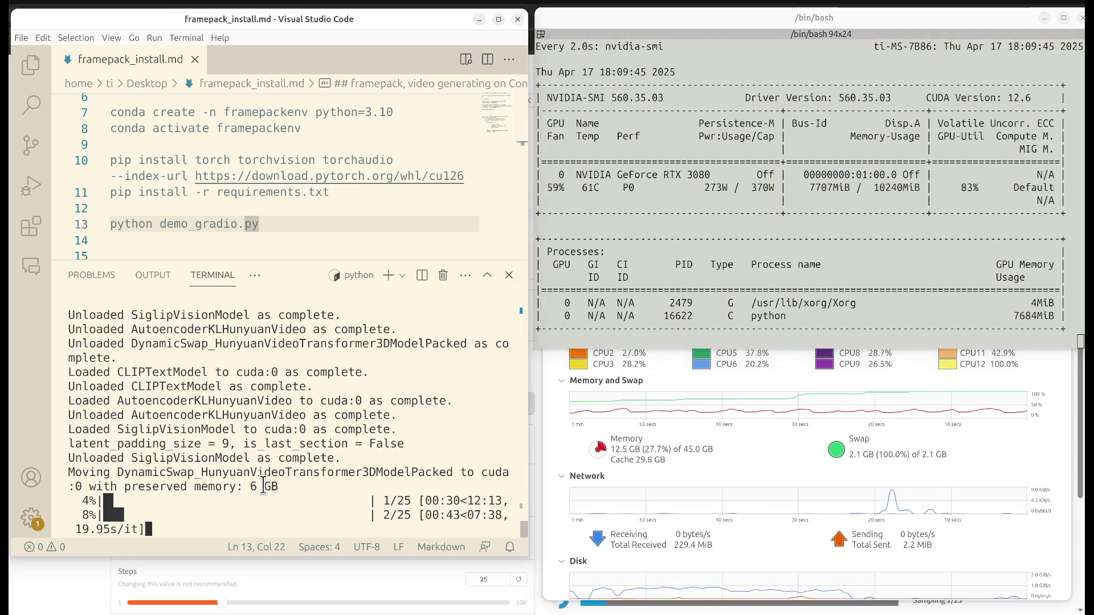
left_click_drag(263, 485, 108, 472)
left_click(490, 527)
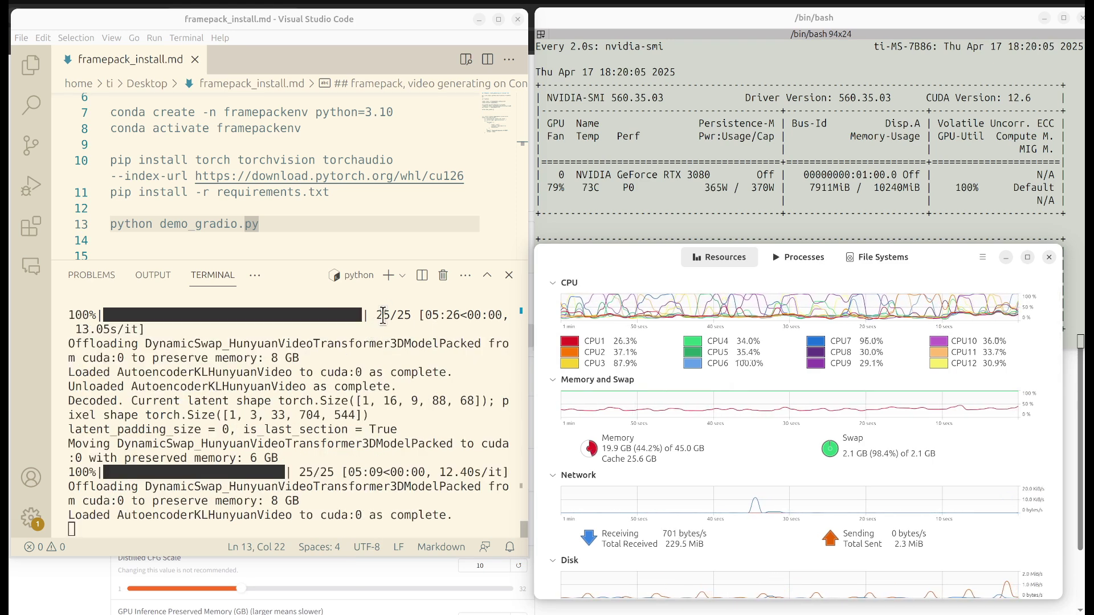
- Confirm sampling reached 25/25 and return to the FramePack browser page
left_click_drag(377, 315, 423, 315)
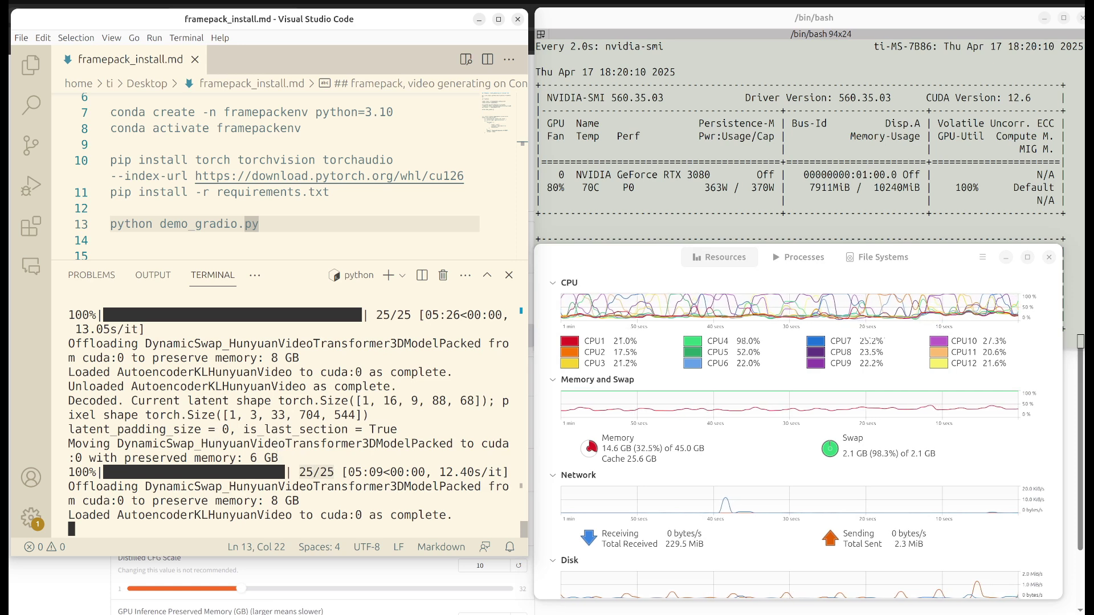
key("alt+Tab")
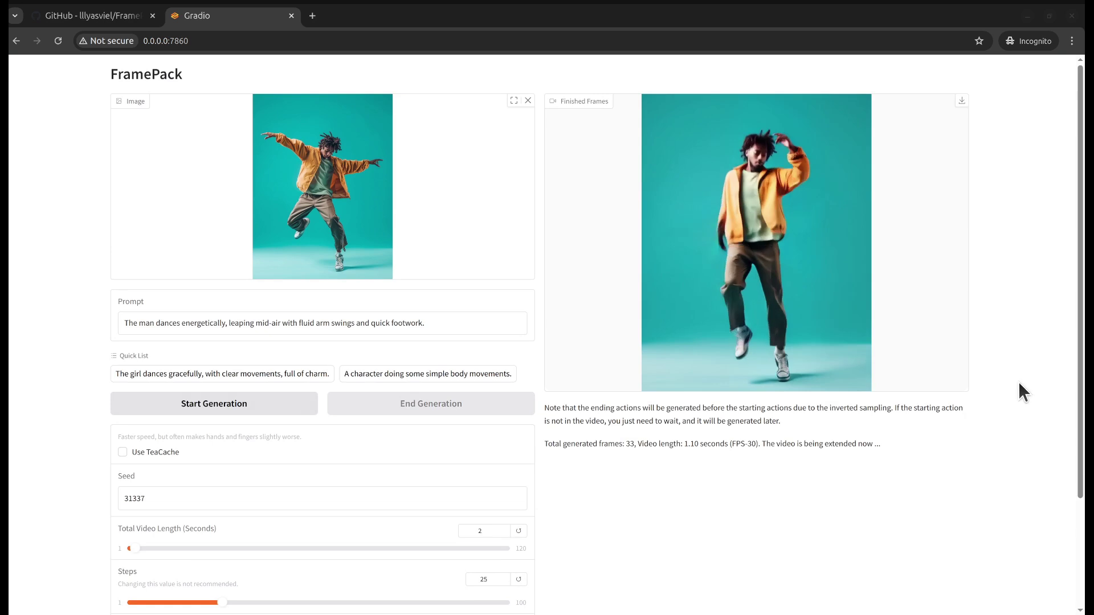
- View the finished dancing-man clip in Finished Frames: 33 frames, 1.10 seconds
scroll(1017, 381, "down", 3)
scroll(1018, 384, "up", 3)
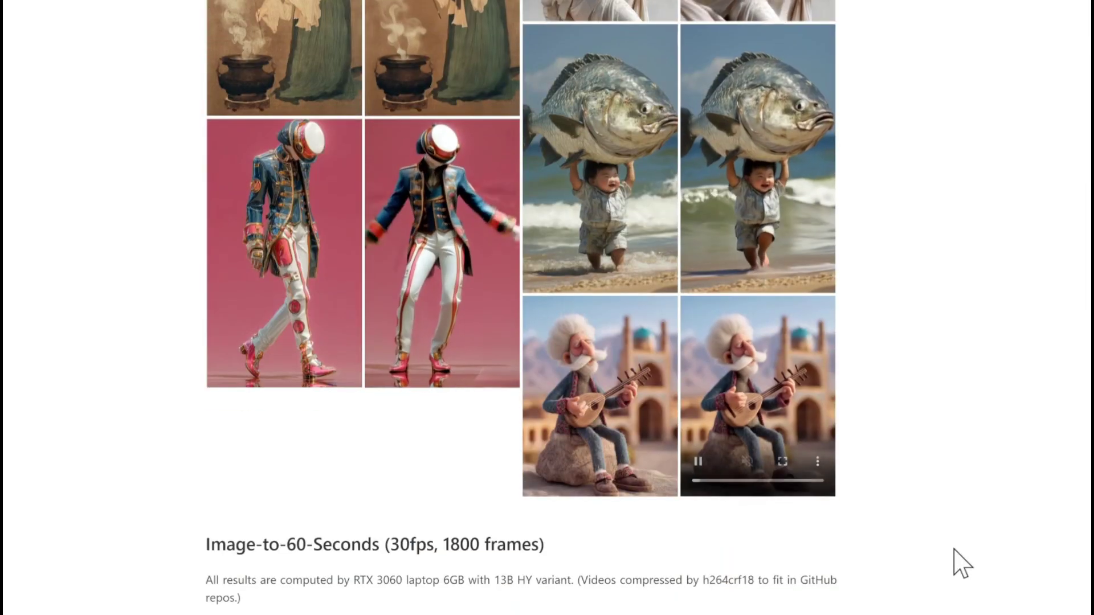
- Browse the FramePack example gallery, then play the 0:02 dancing-man clip in Finished Frames
scroll(961, 564, "up", 2)
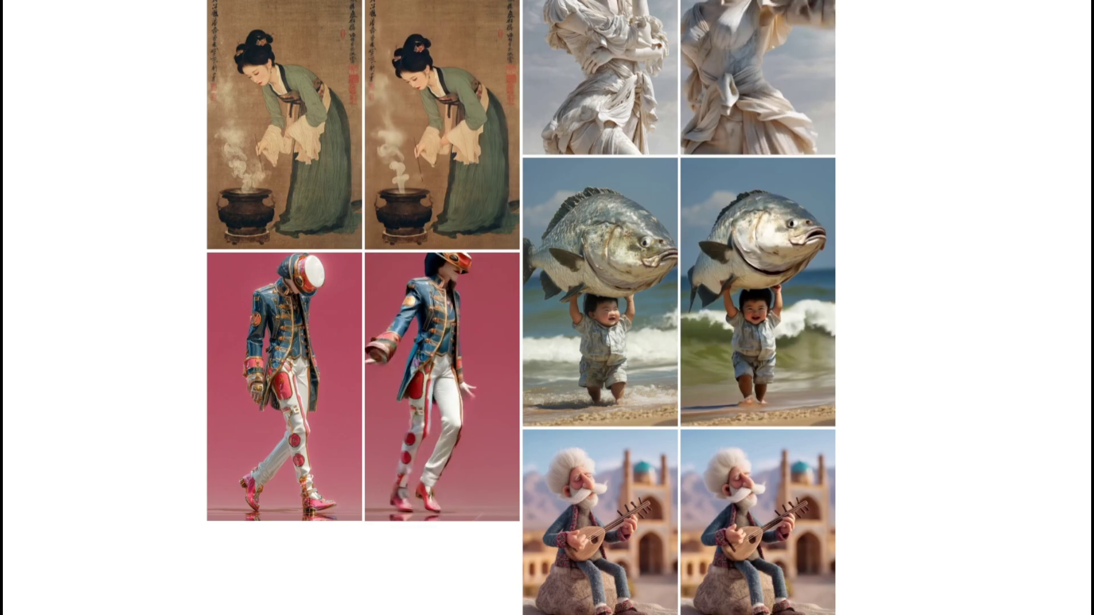
scroll(521, 307, "up", 20)
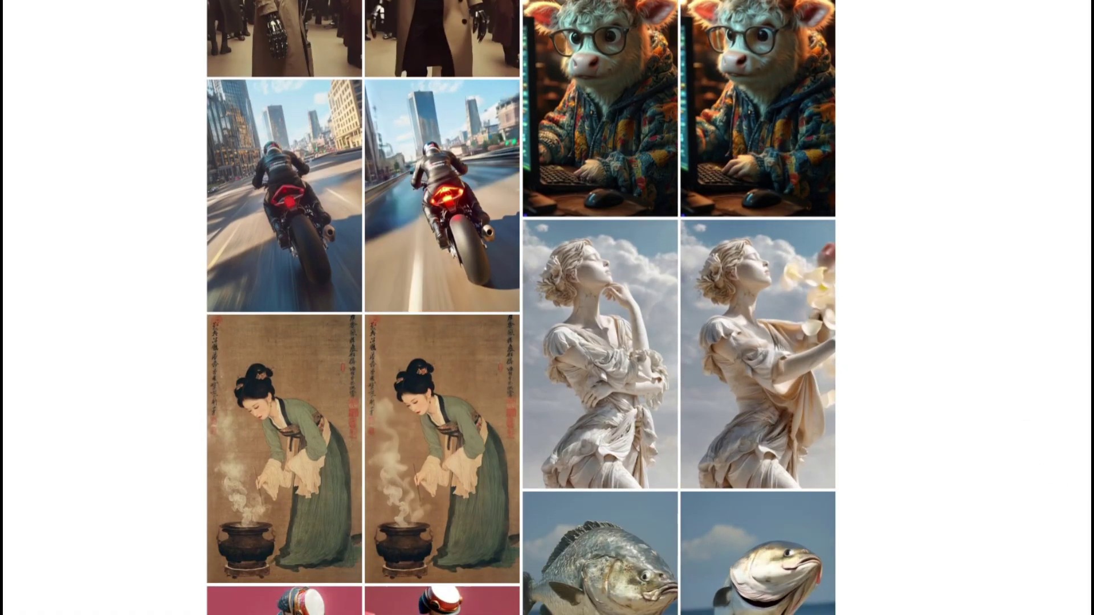
scroll(962, 564, "down", 8)
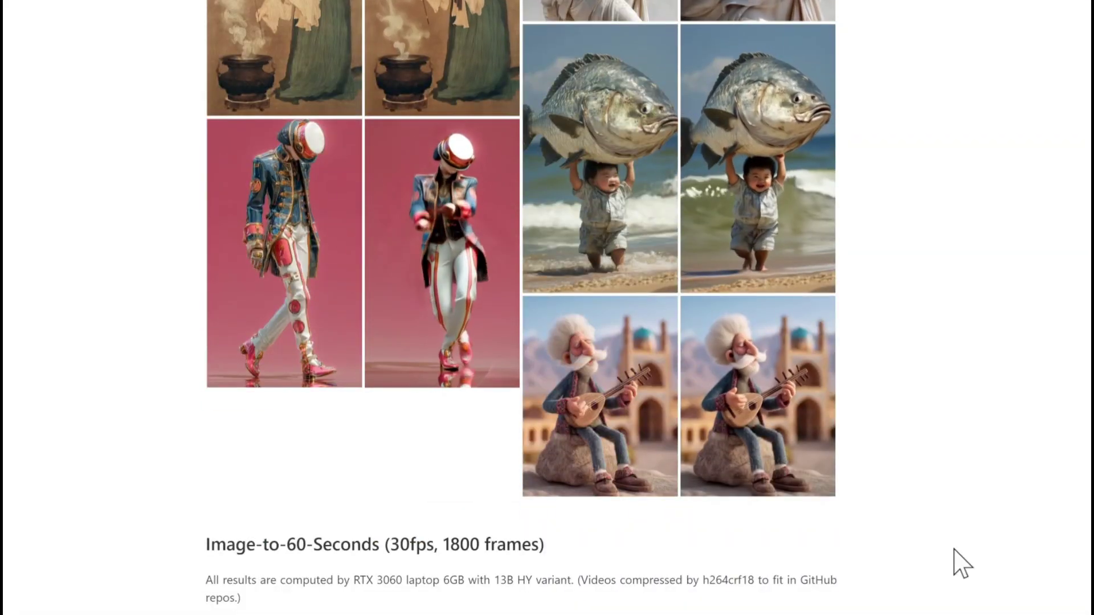
scroll(962, 564, "up", 2)
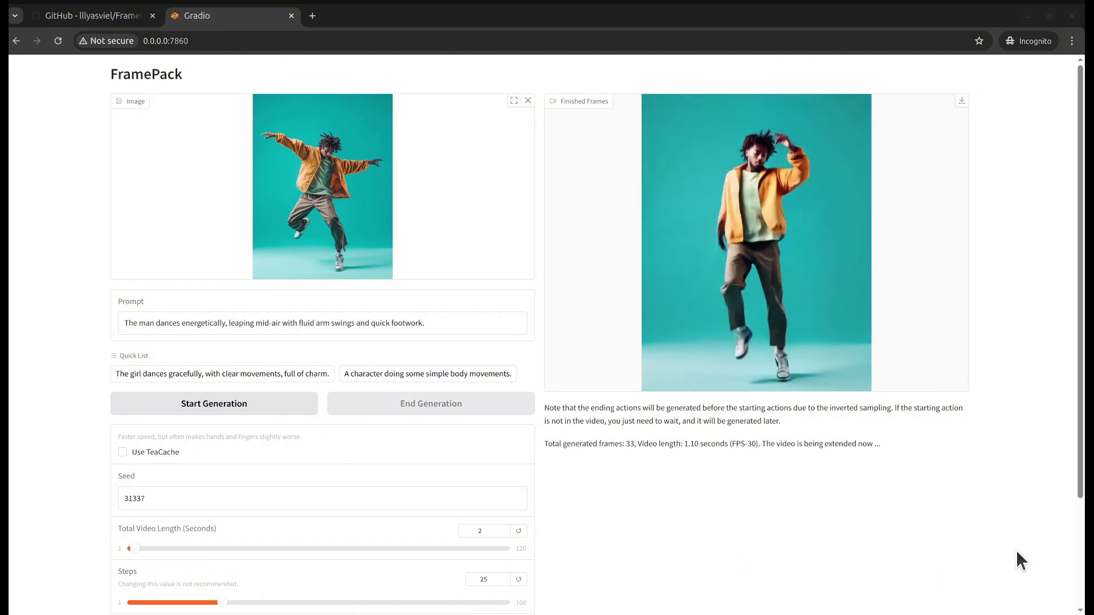
mouse_move(793, 278)
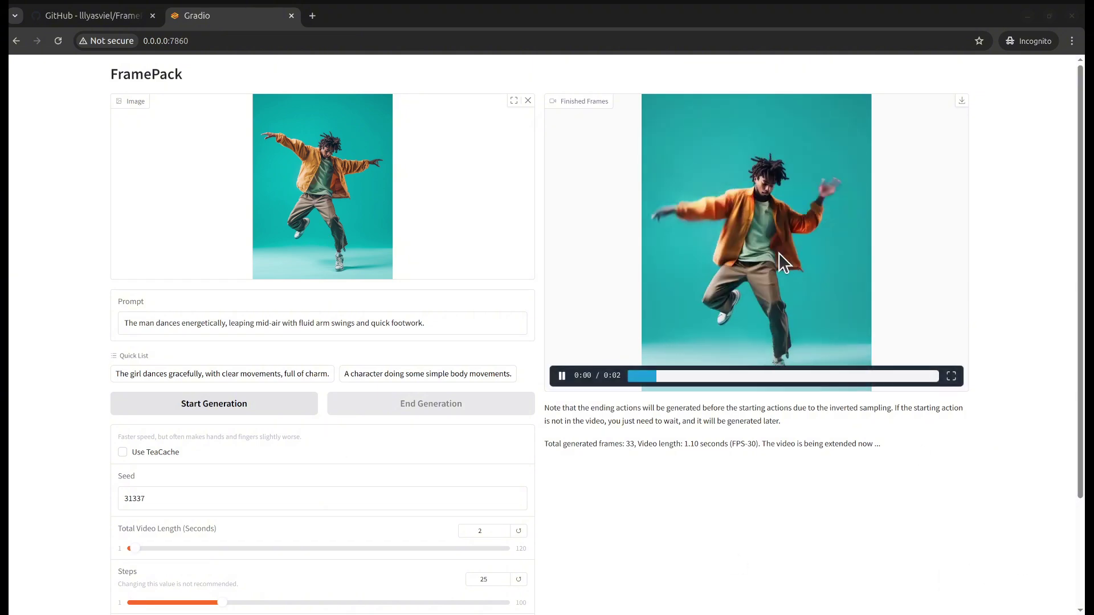